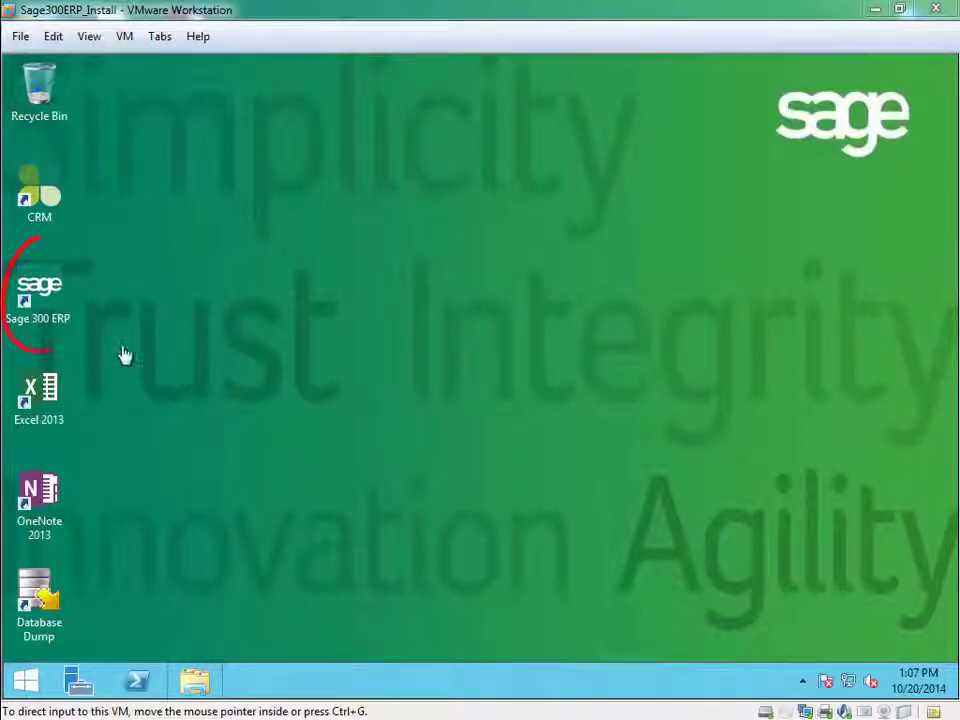
# - Launch Sage 300 ERP and sign in to Sample Company Inc. (SAMINC) as the admin user
pyautogui.click(40, 289)
pyautogui.doubleClick(40, 289)
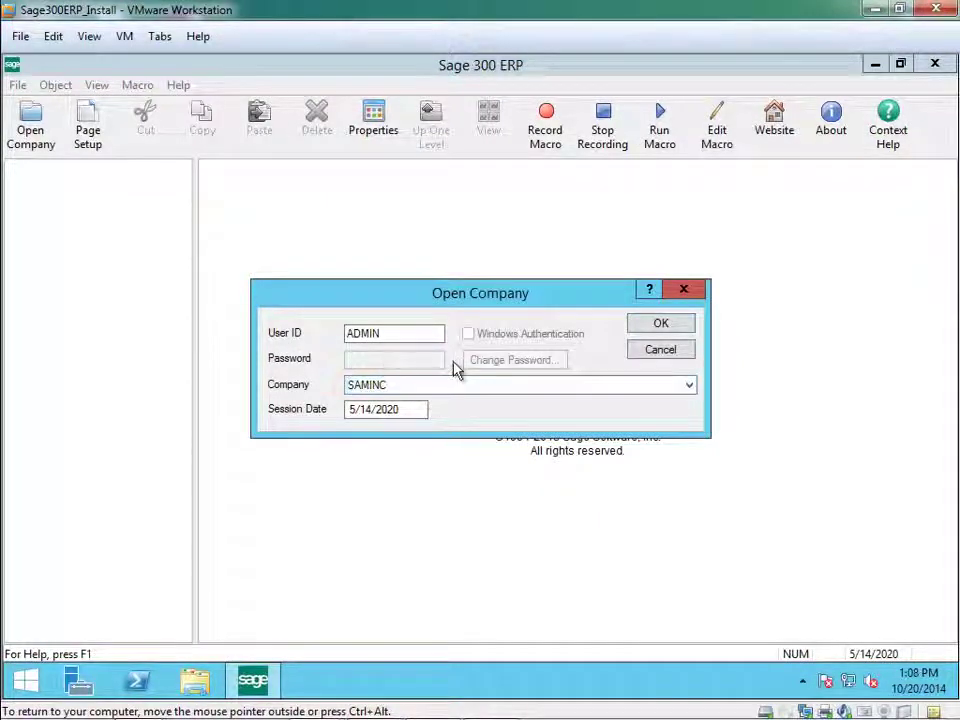
pyautogui.click(668, 326)
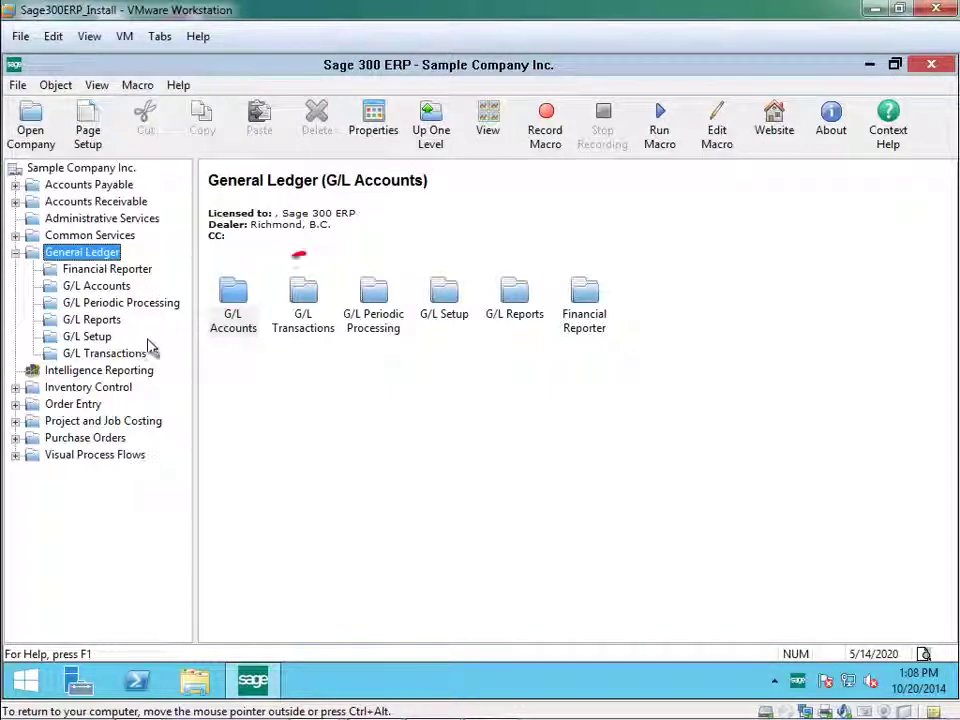
# - Open the G/L Batch List and post batch 000194, confirming even though it isn't ready
pyautogui.doubleClick(305, 328)
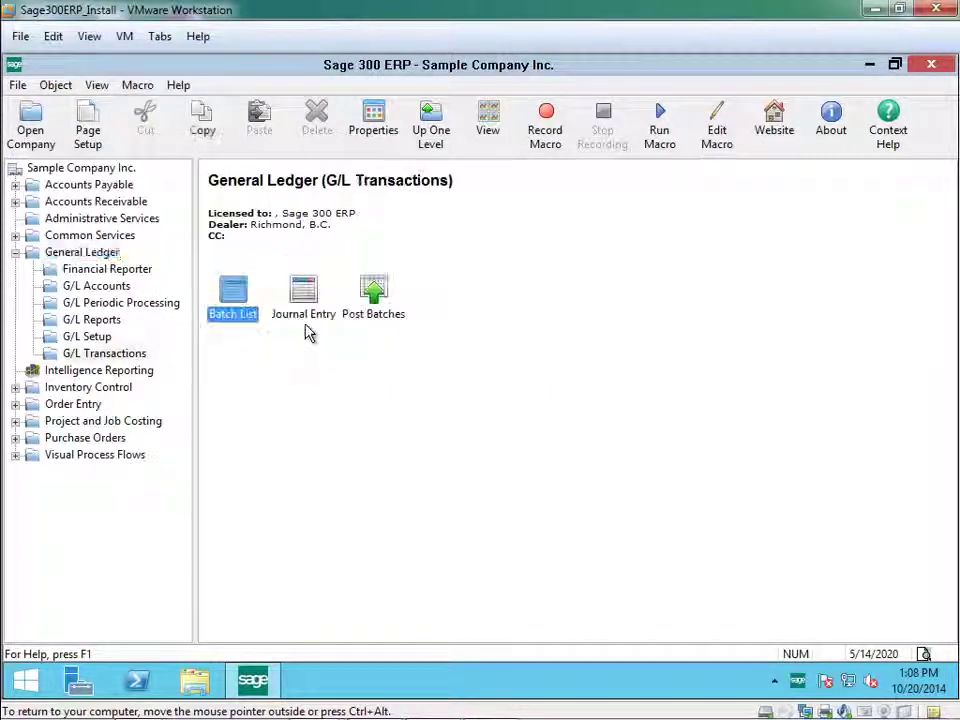
pyautogui.doubleClick(233, 318)
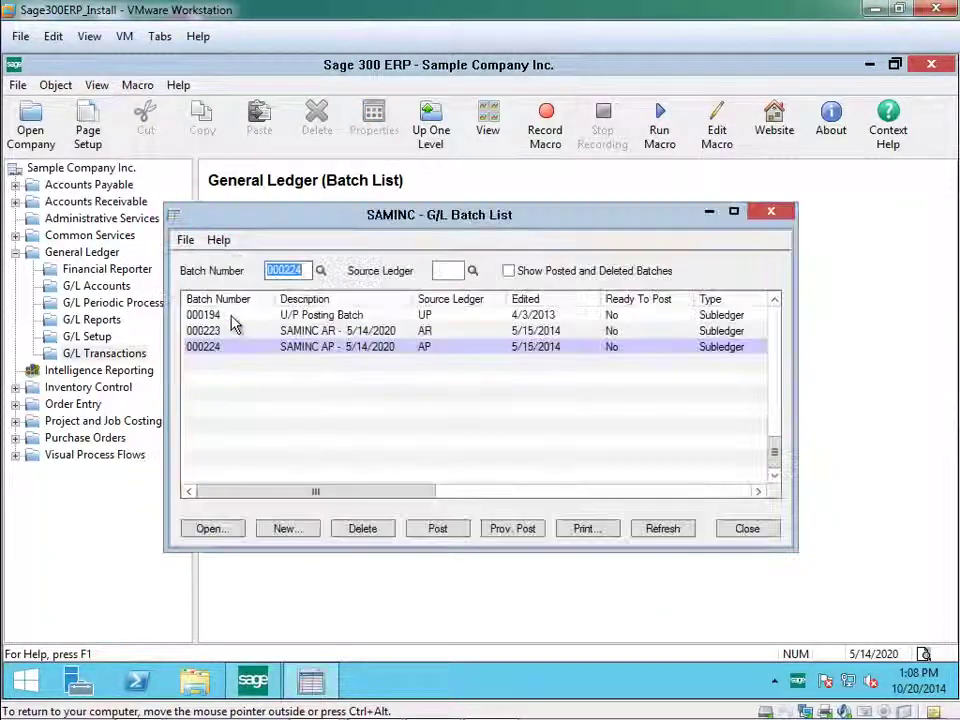
pyautogui.click(509, 271)
pyautogui.click(509, 271)
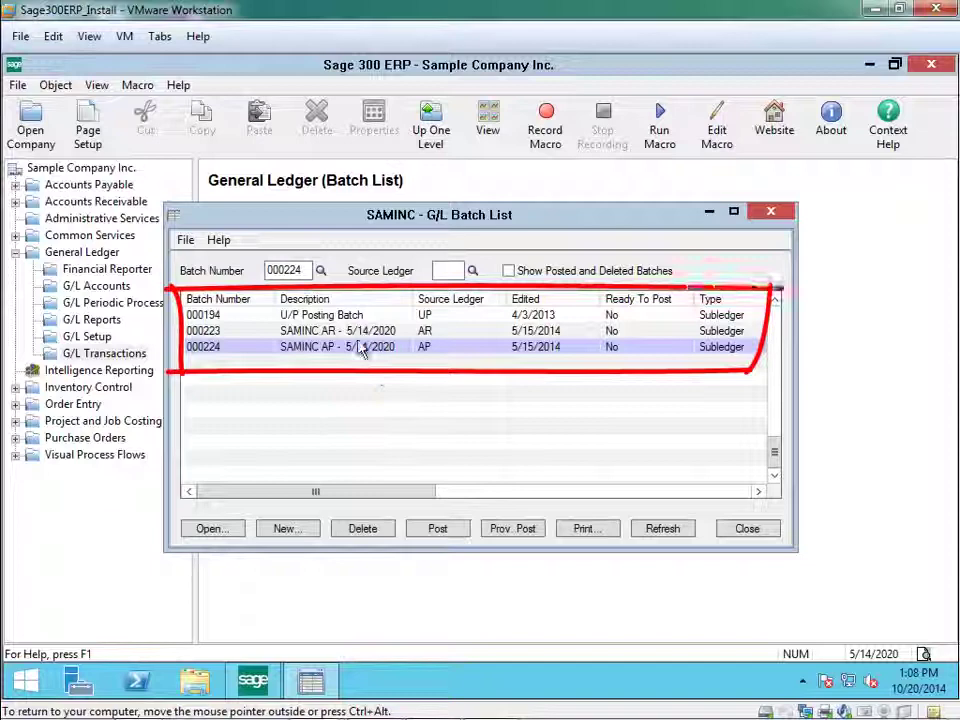
pyautogui.click(362, 316)
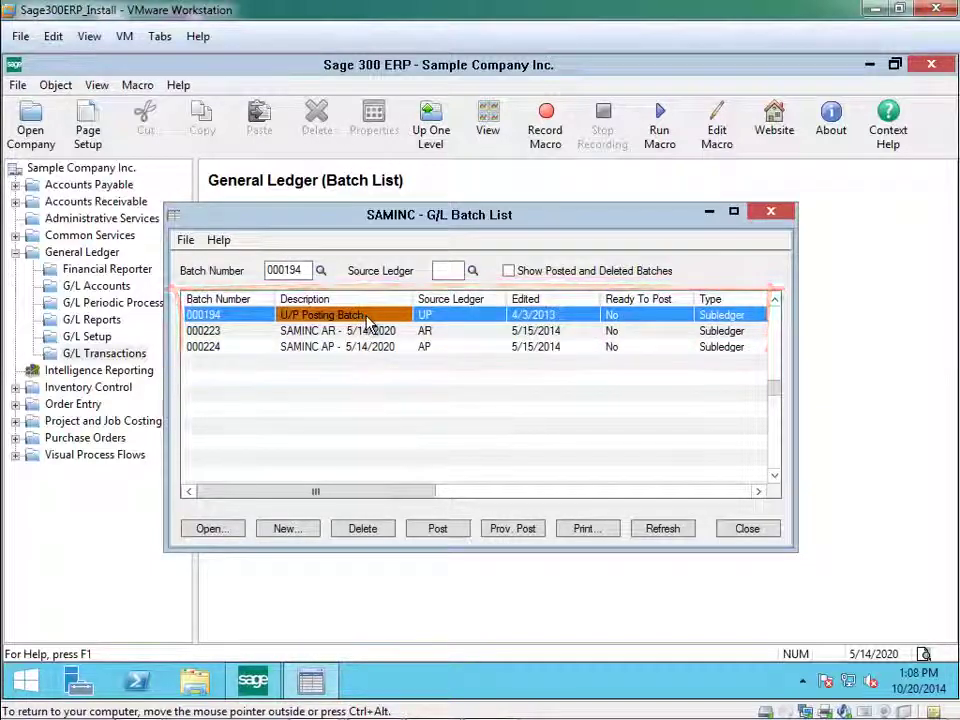
pyautogui.click(442, 530)
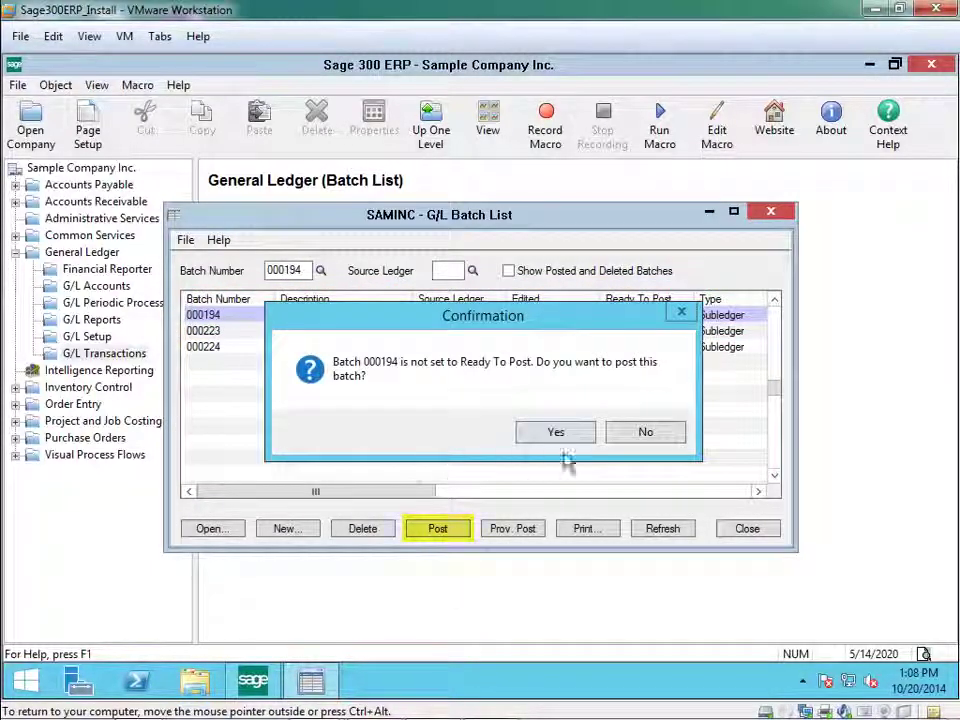
pyautogui.click(568, 438)
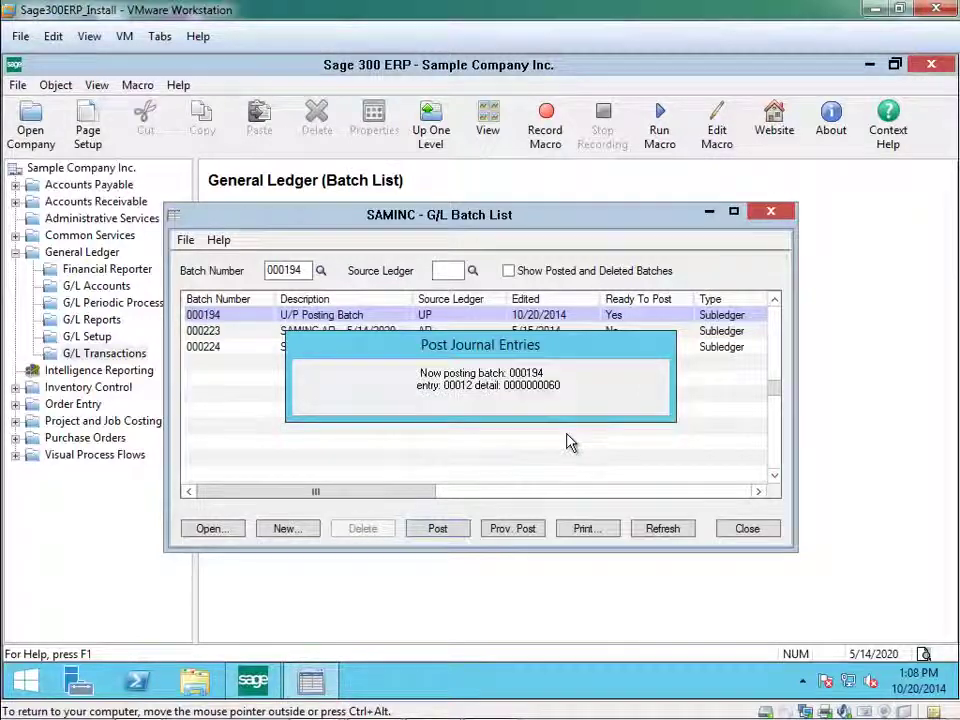
pyautogui.click(540, 420)
# - Post batches 000223 and 000224, then close the empty batch list
pyautogui.click(428, 331)
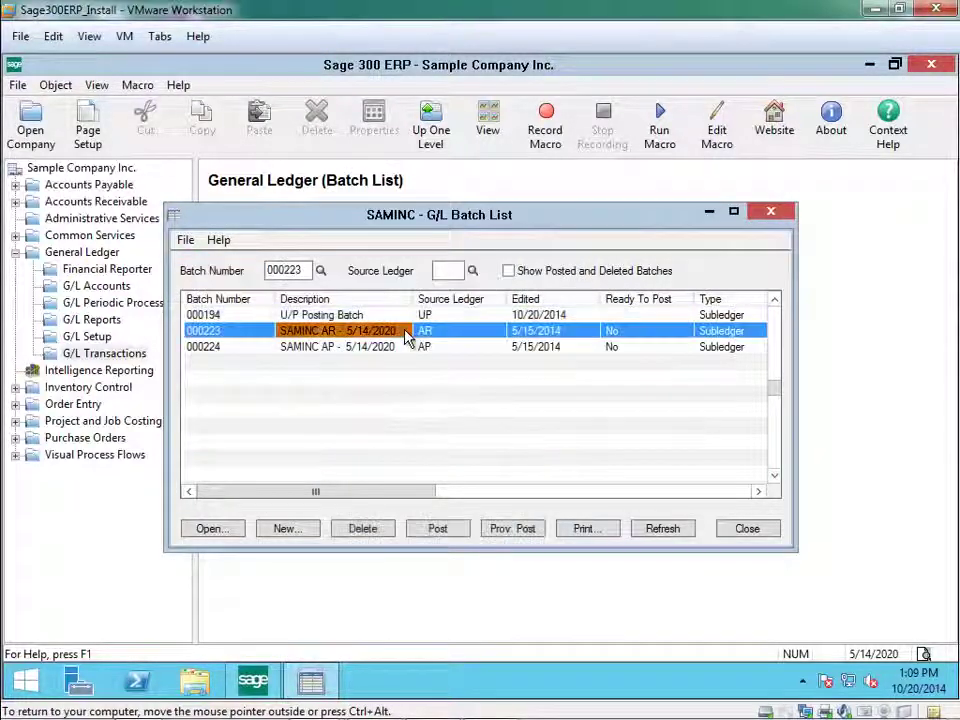
pyautogui.click(437, 530)
pyautogui.click(572, 432)
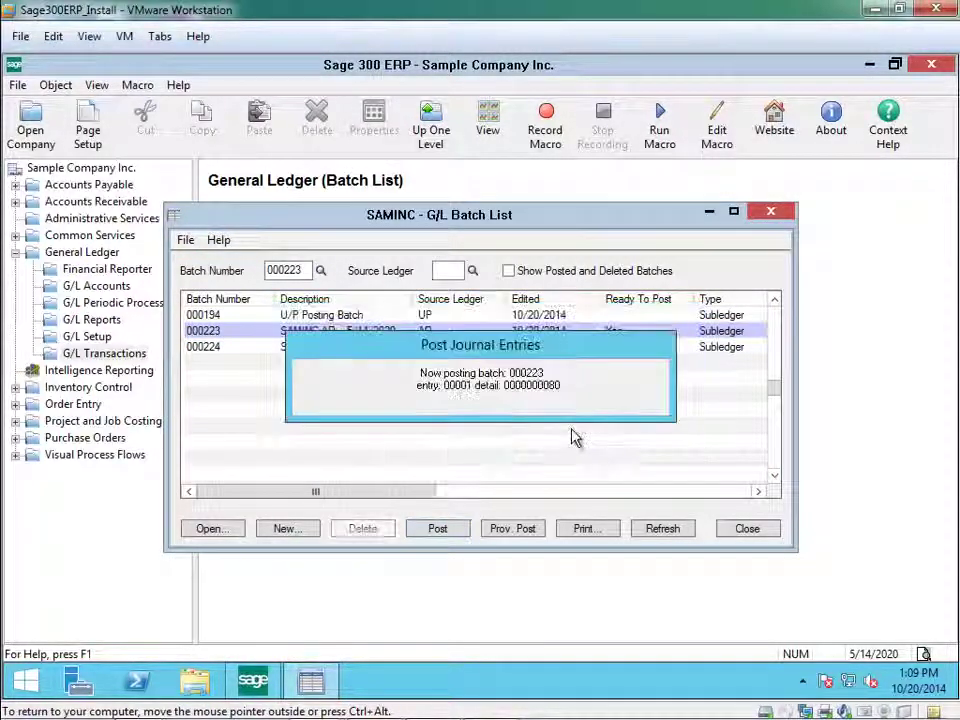
pyautogui.click(551, 424)
pyautogui.click(441, 347)
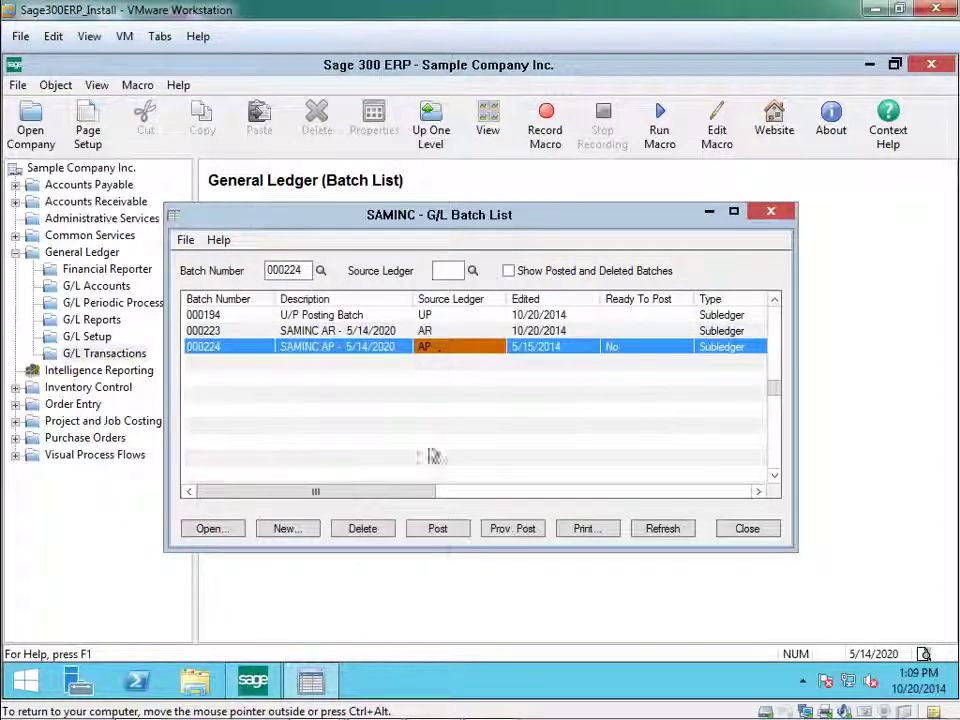
pyautogui.click(443, 533)
pyautogui.click(553, 431)
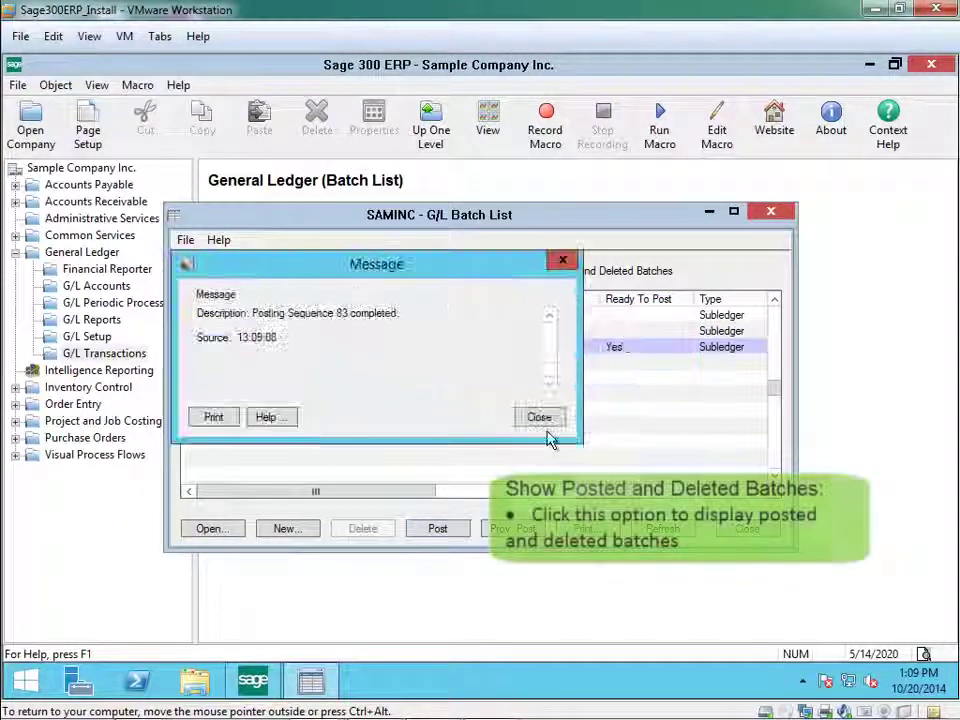
pyautogui.click(540, 420)
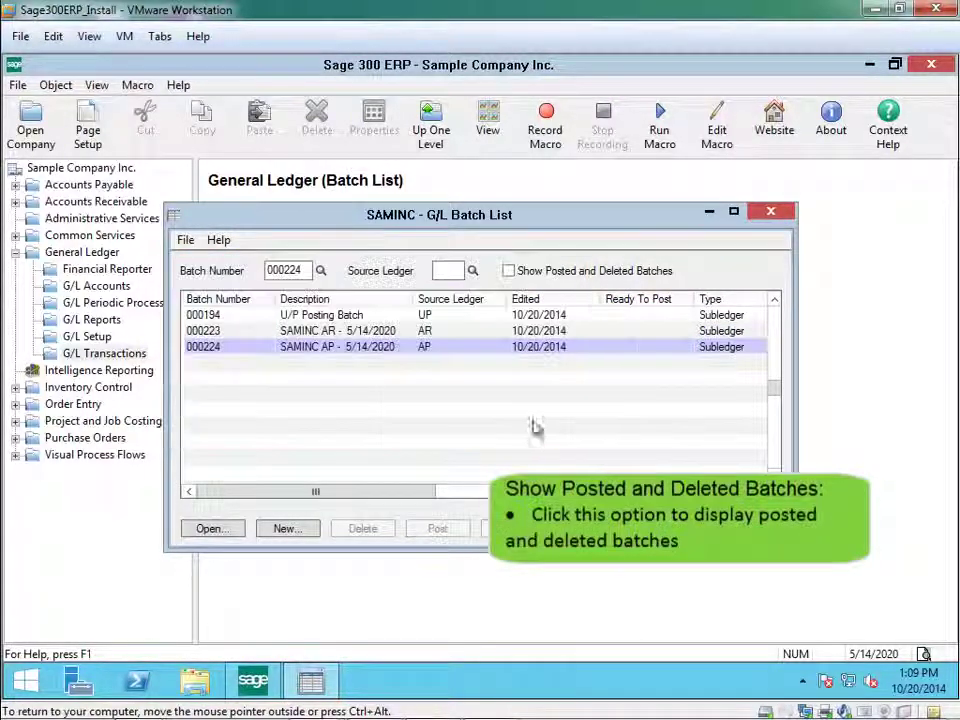
pyautogui.click(509, 271)
pyautogui.click(509, 271)
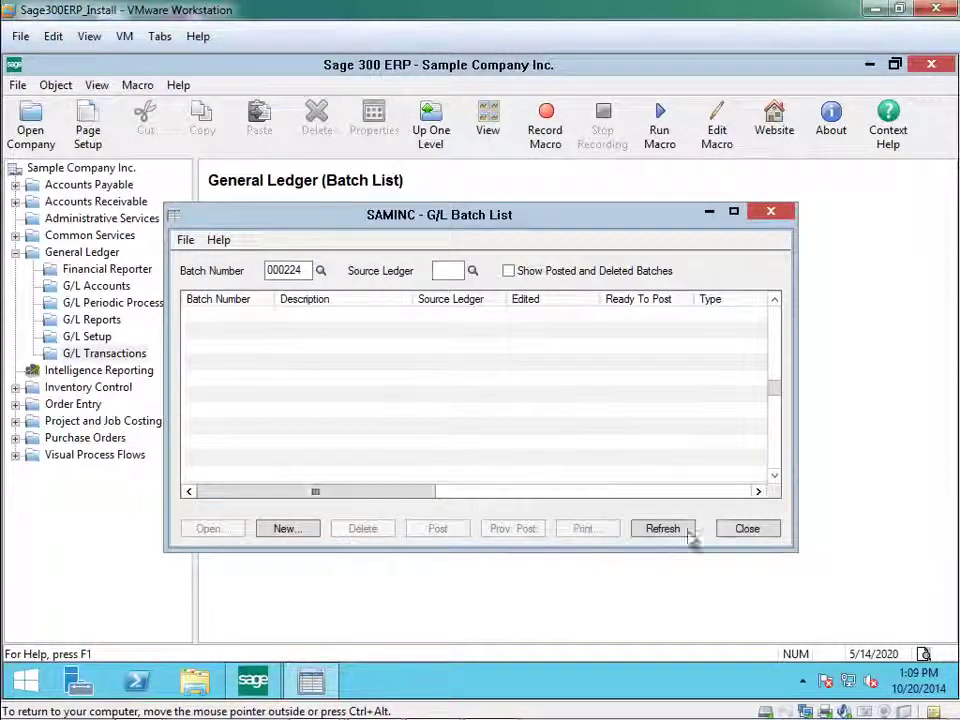
pyautogui.click(747, 529)
# - Check G/L Options posting statistics: current fiscal year 2020, oldest fiscal sets 2018
pyautogui.click(99, 340)
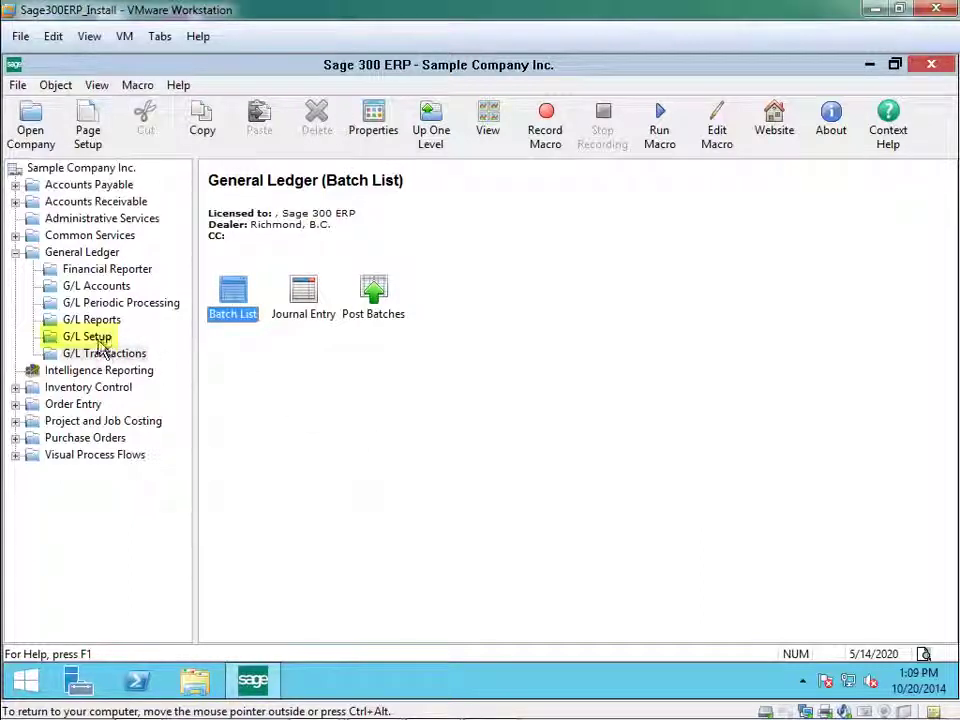
pyautogui.doubleClick(232, 320)
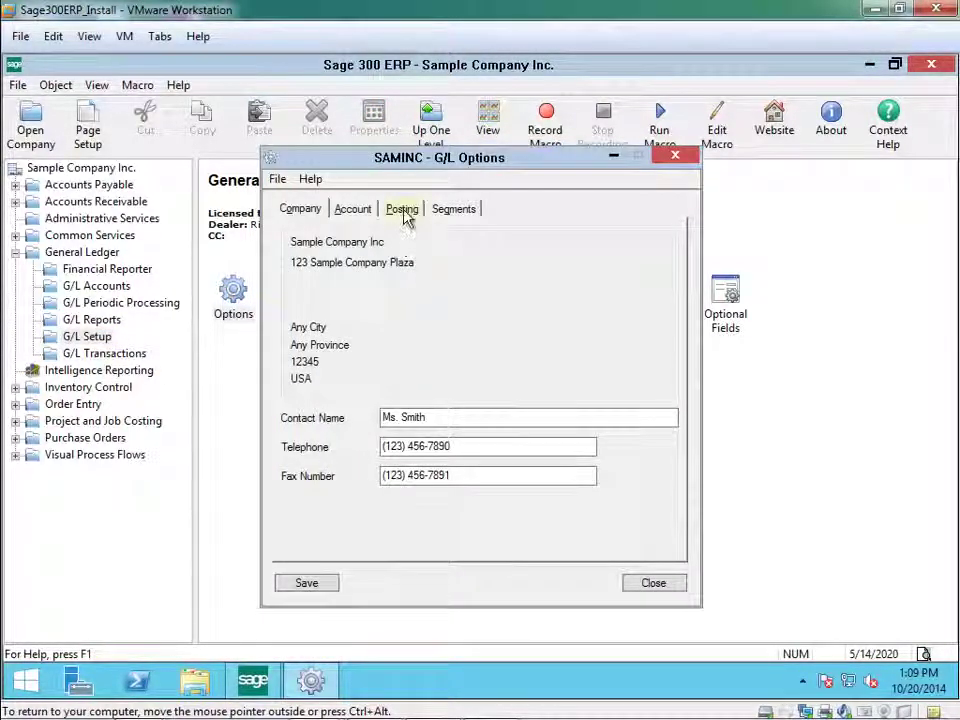
pyautogui.click(404, 212)
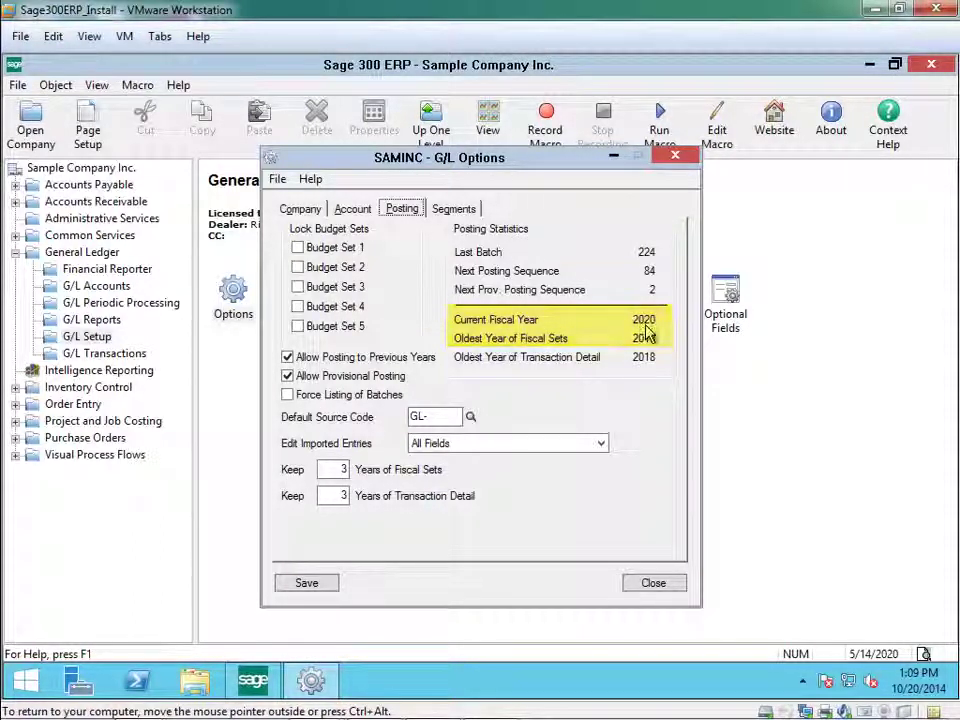
pyautogui.click(660, 590)
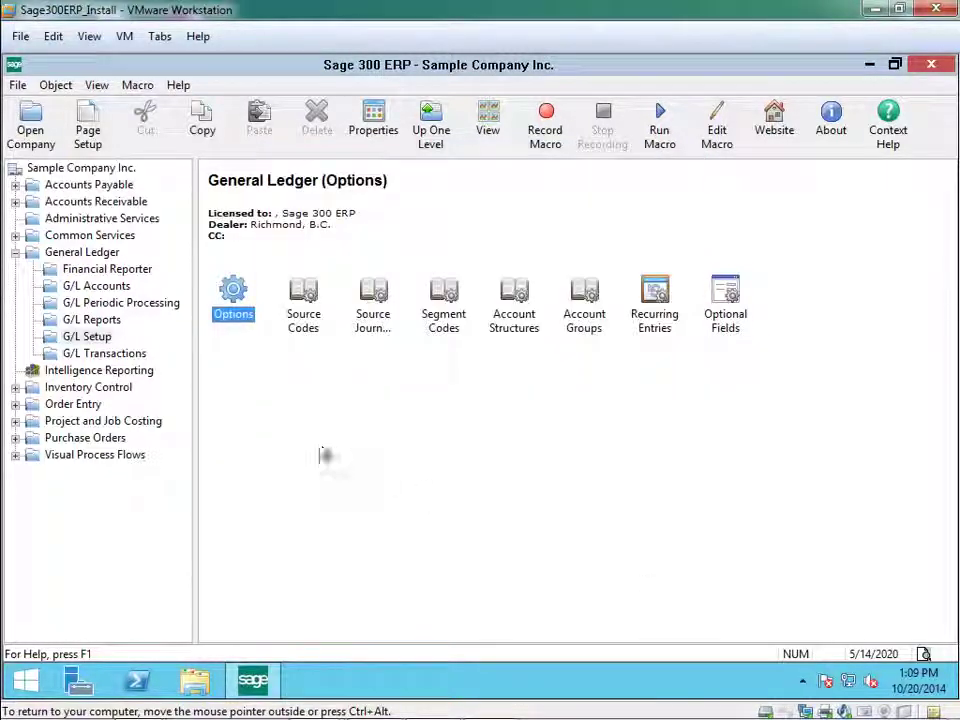
# - Create and save fiscal year 2021 in the Common Services fiscal calendar with 12 periods
pyautogui.click(97, 238)
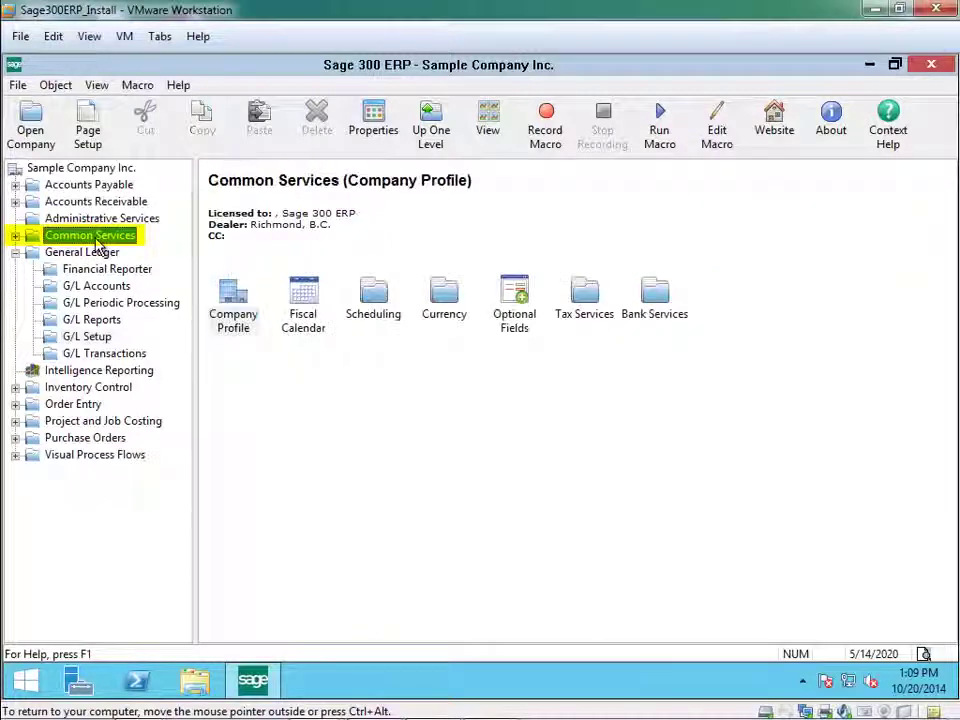
pyautogui.doubleClick(303, 318)
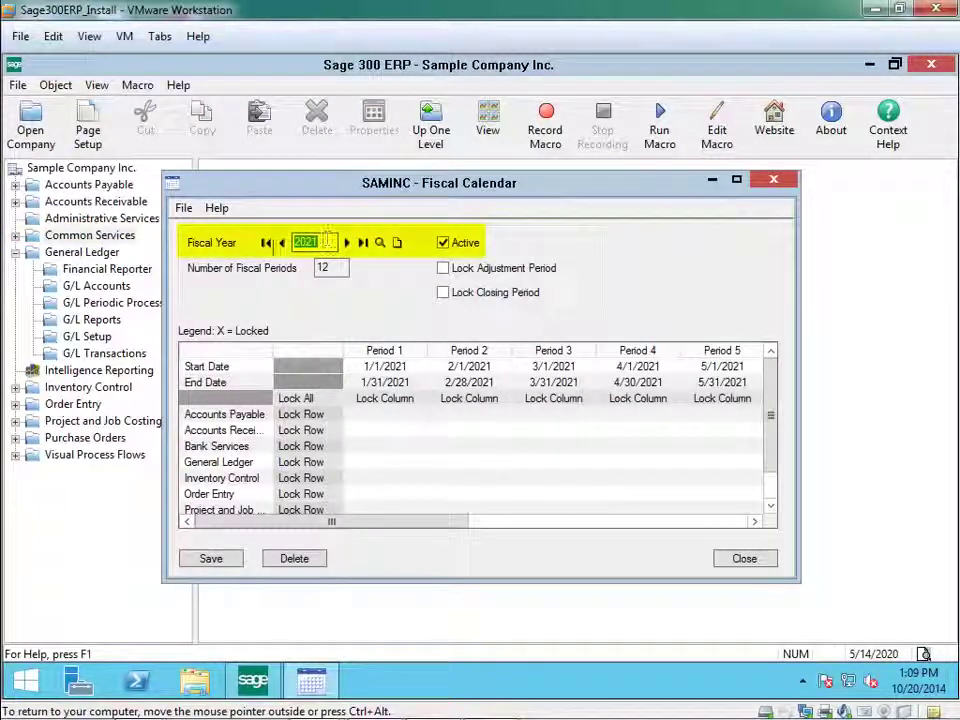
pyautogui.write('20')
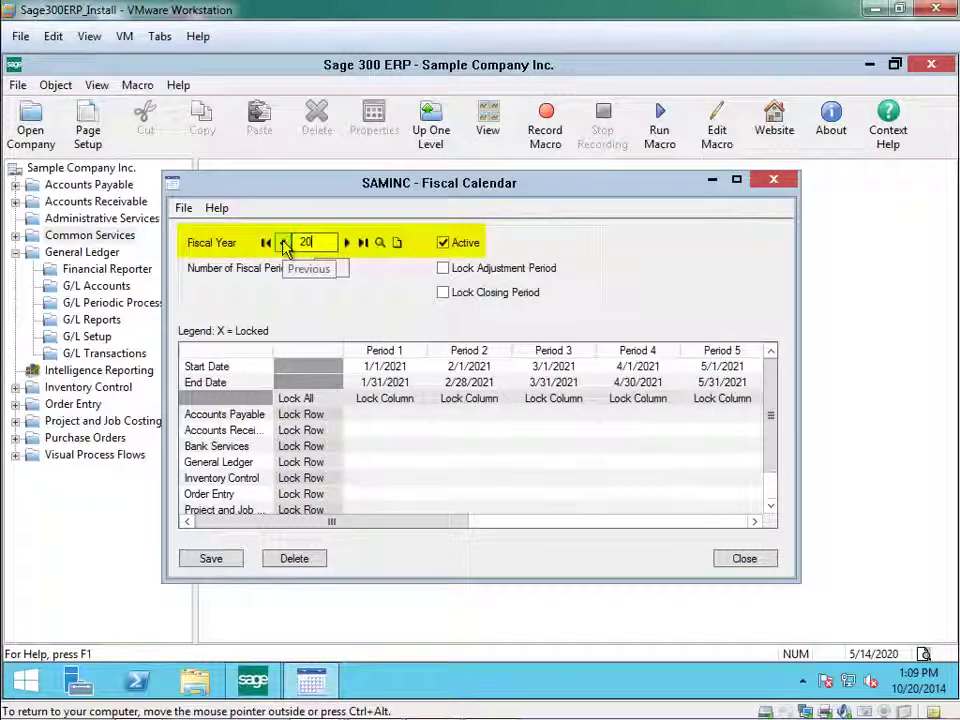
pyautogui.write('21')
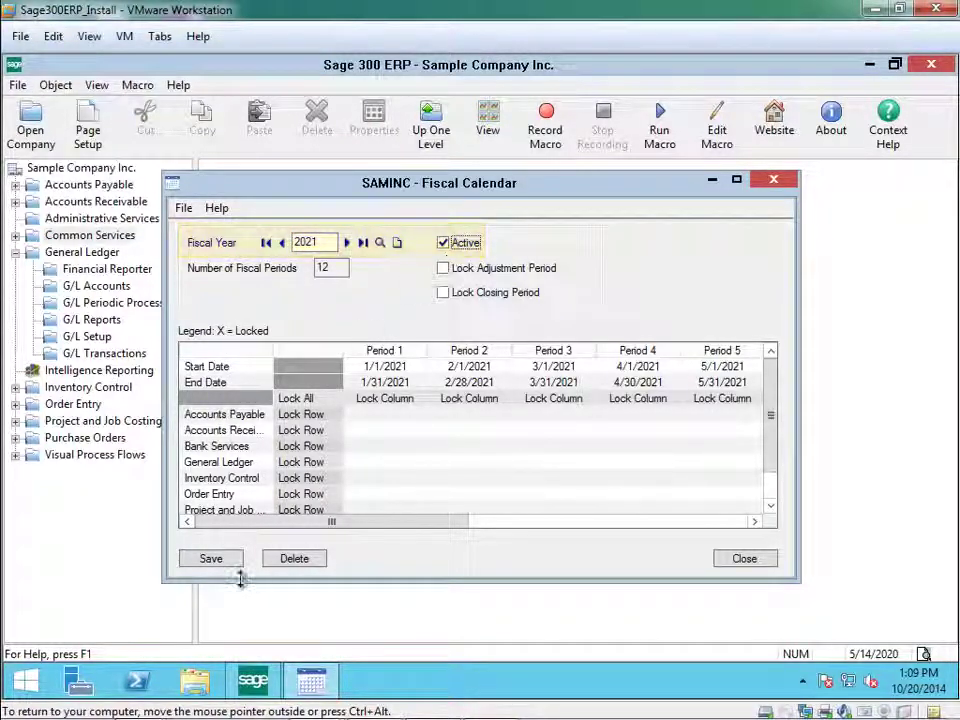
pyautogui.click(212, 566)
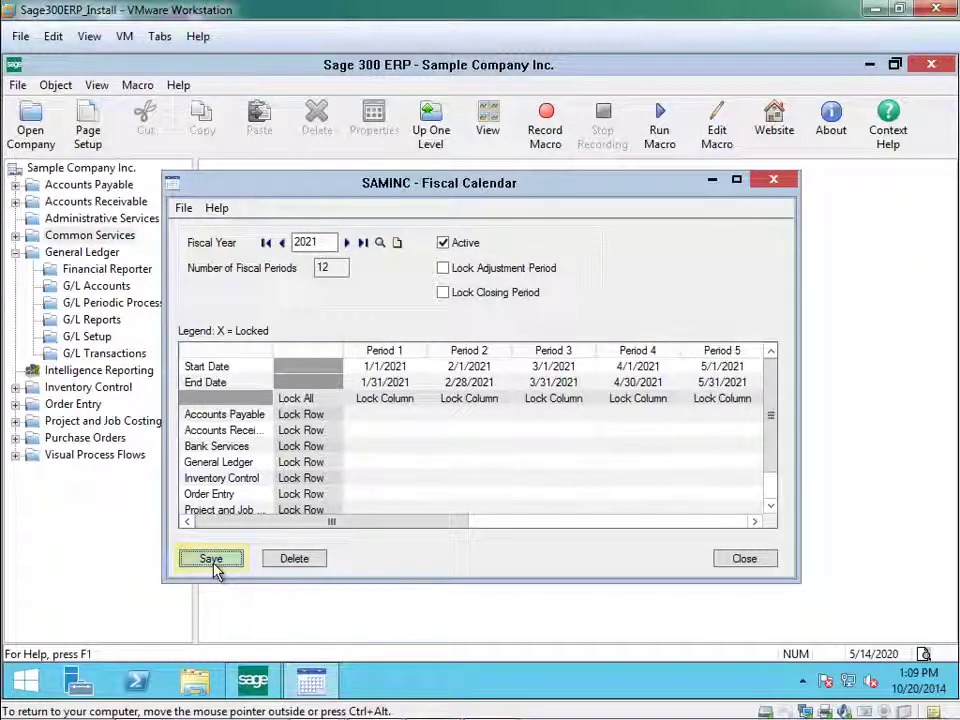
pyautogui.click(741, 561)
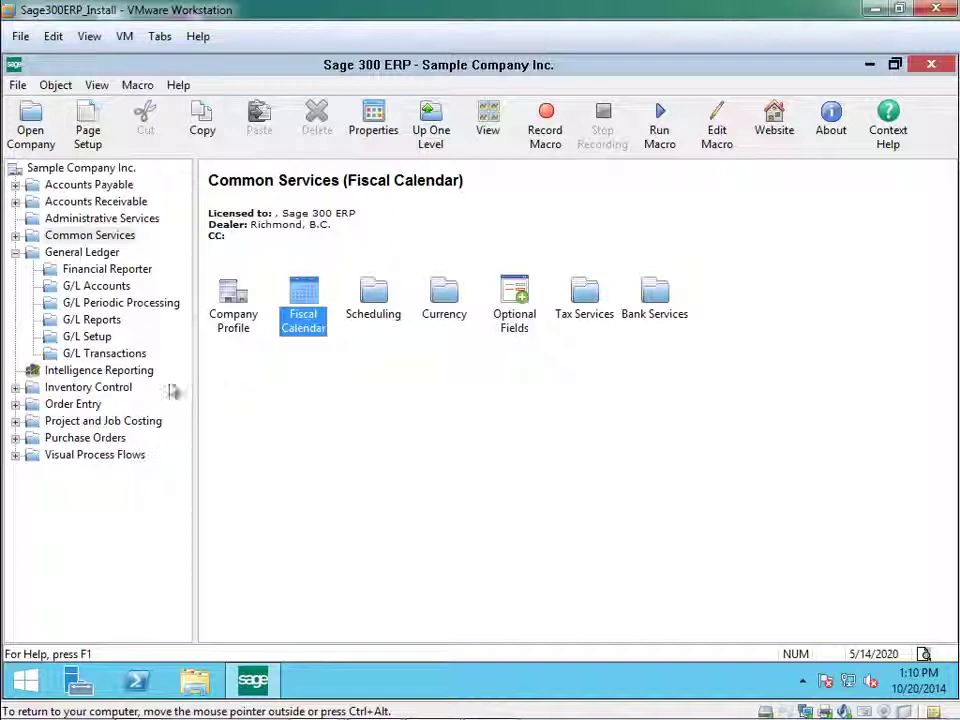
# - Show G/L Periodic Processing and select the Create New Year icon
pyautogui.click(115, 305)
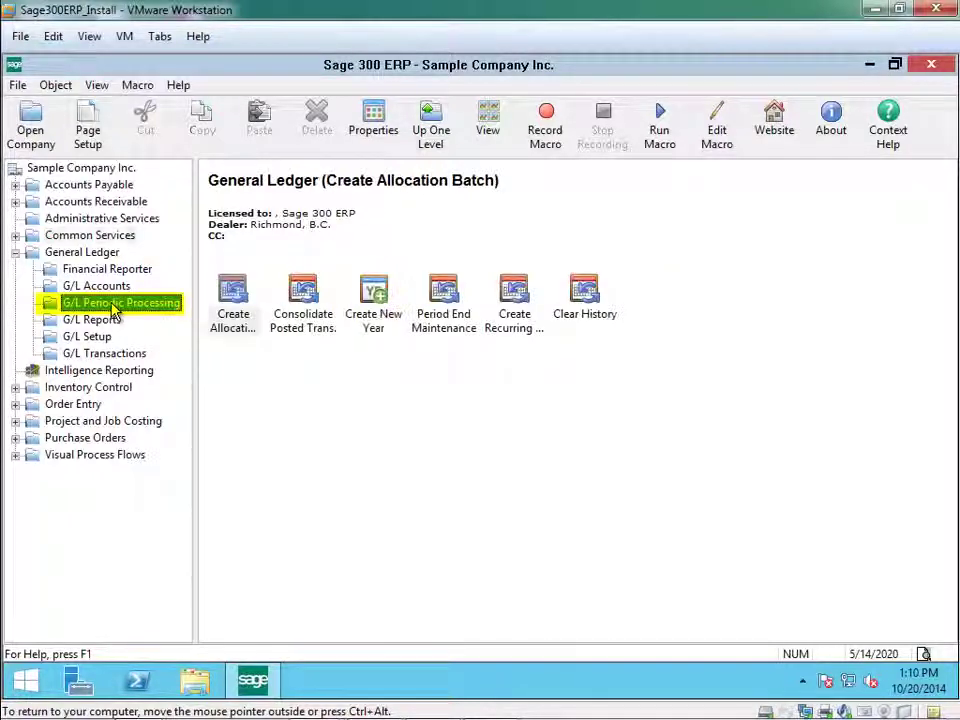
pyautogui.click(381, 320)
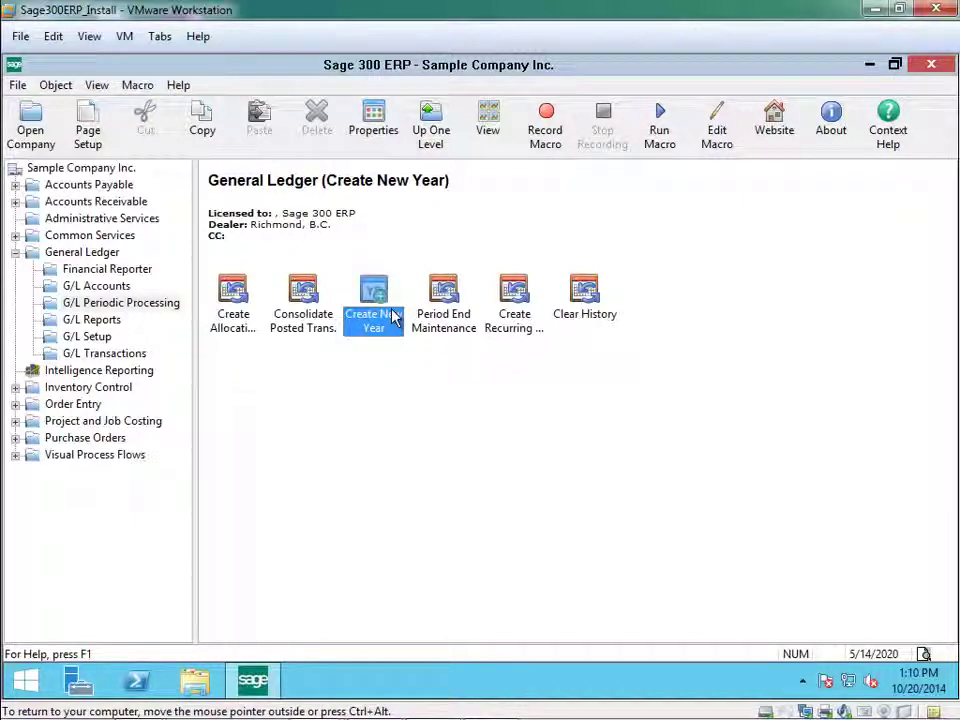
# - Run Create New Year to roll the G/L into fiscal year 2021
pyautogui.doubleClick(376, 326)
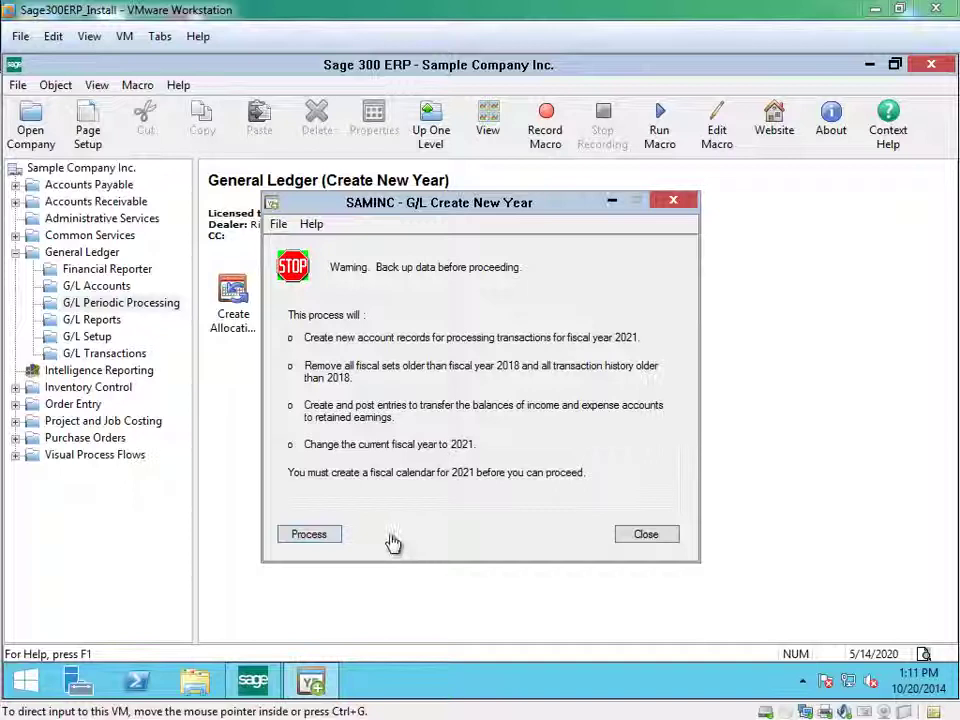
pyautogui.click(321, 539)
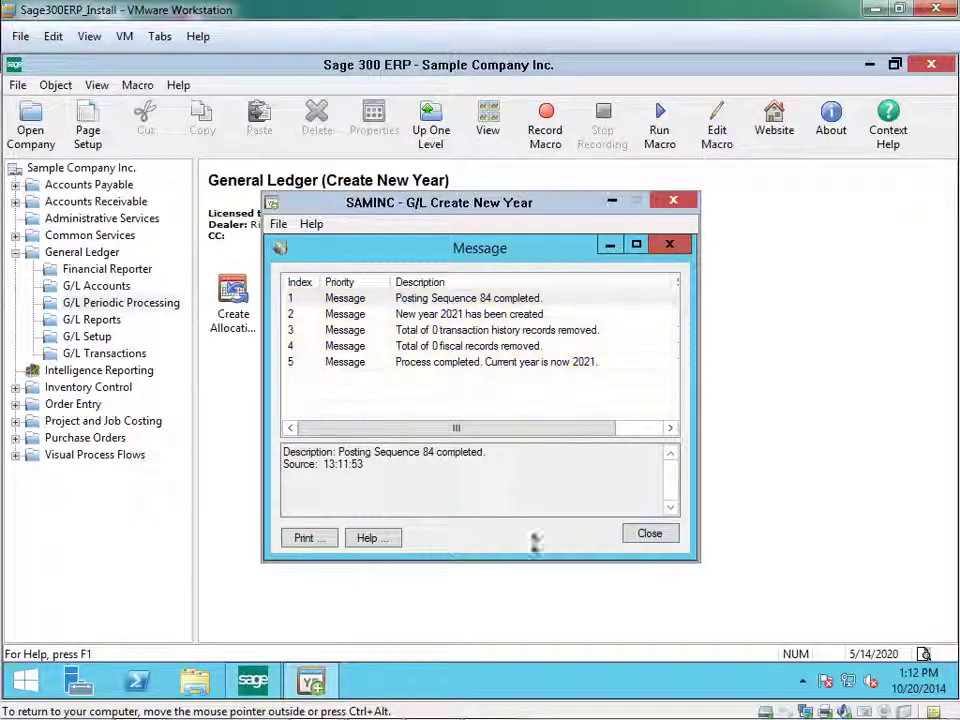
pyautogui.click(652, 538)
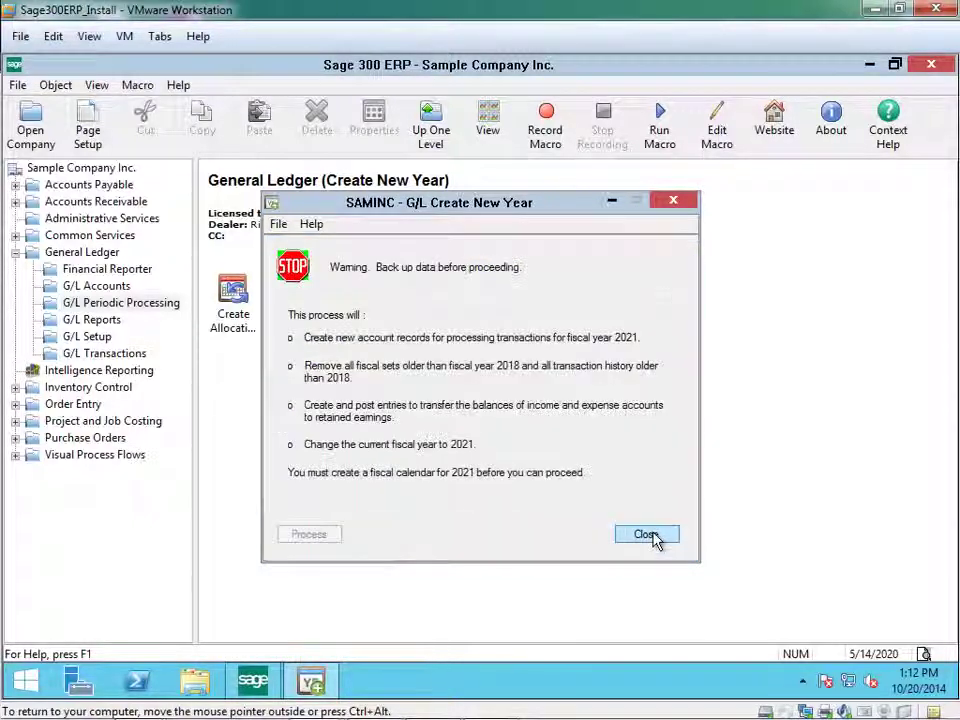
# - Verify the G/L Options posting statistics now show current fiscal year 2021
pyautogui.click(650, 537)
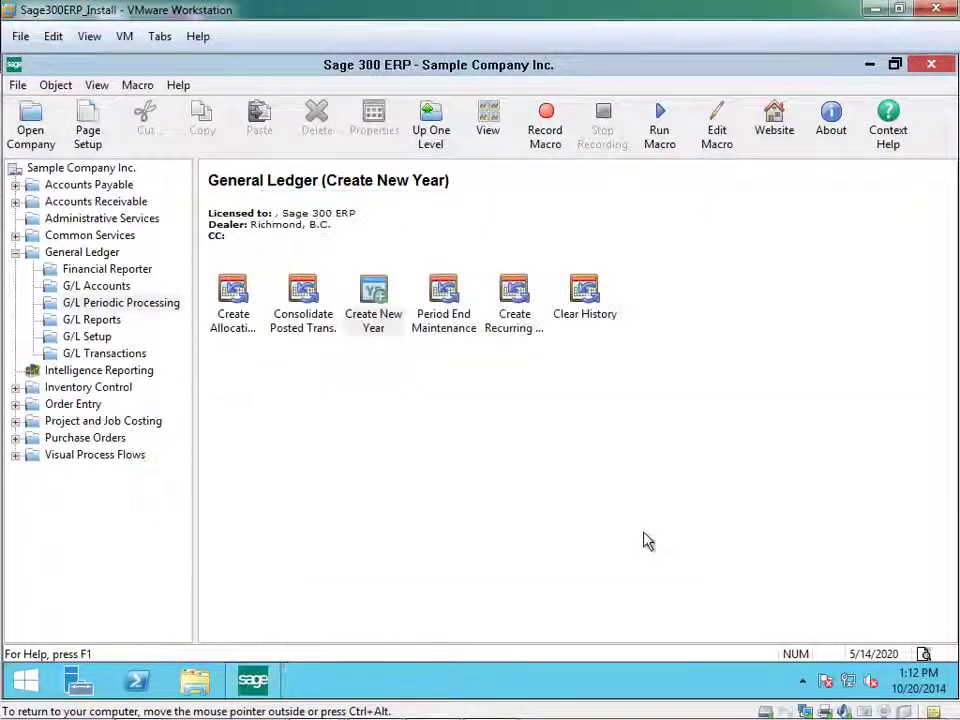
pyautogui.click(88, 337)
pyautogui.doubleClick(234, 300)
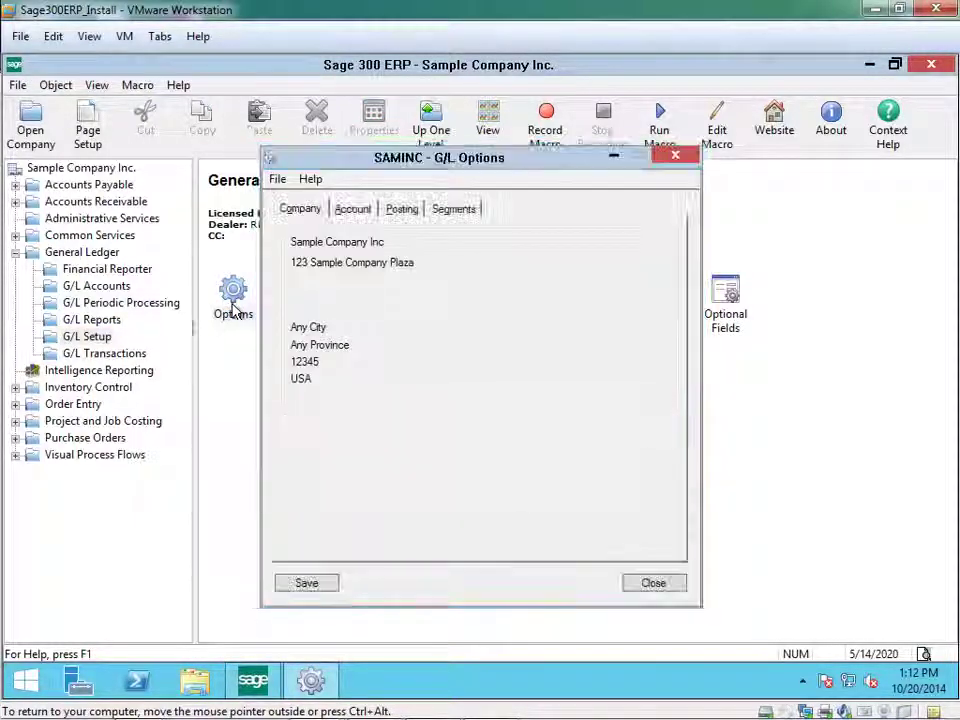
pyautogui.click(402, 210)
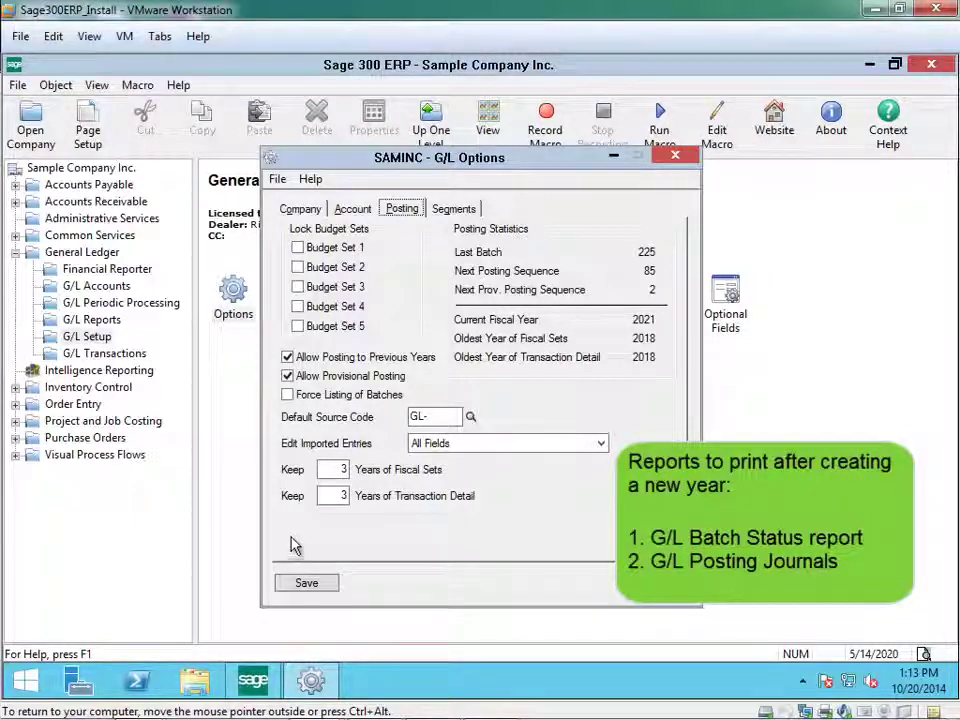
pyautogui.hotkey('ctrl', 'alt')
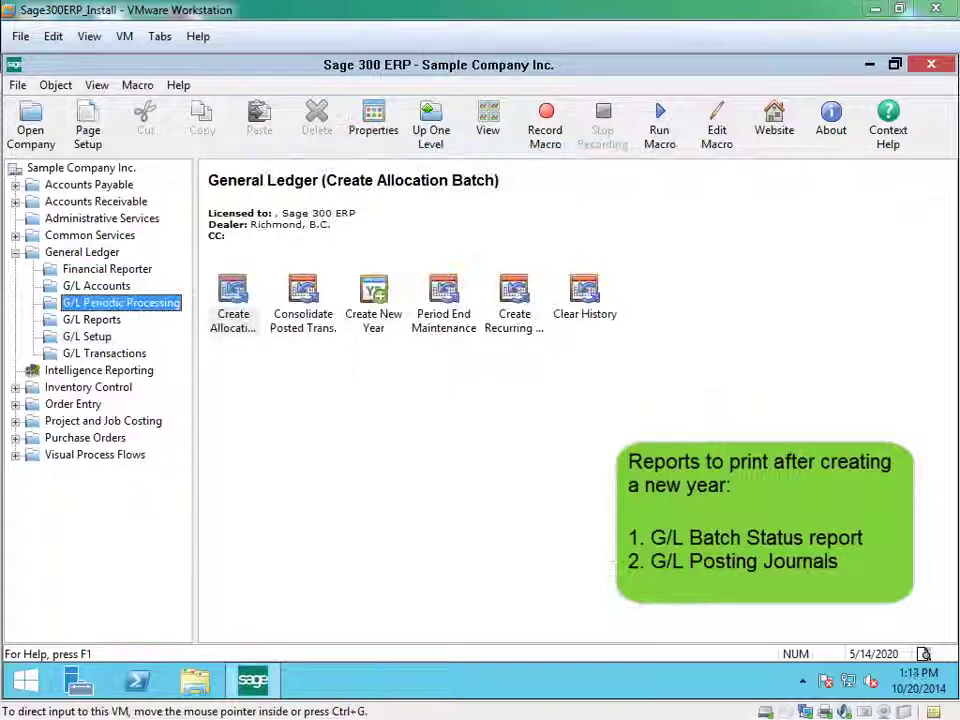
# - Open the G/L Batch Status report and set the print destination to Preview
pyautogui.click(95, 322)
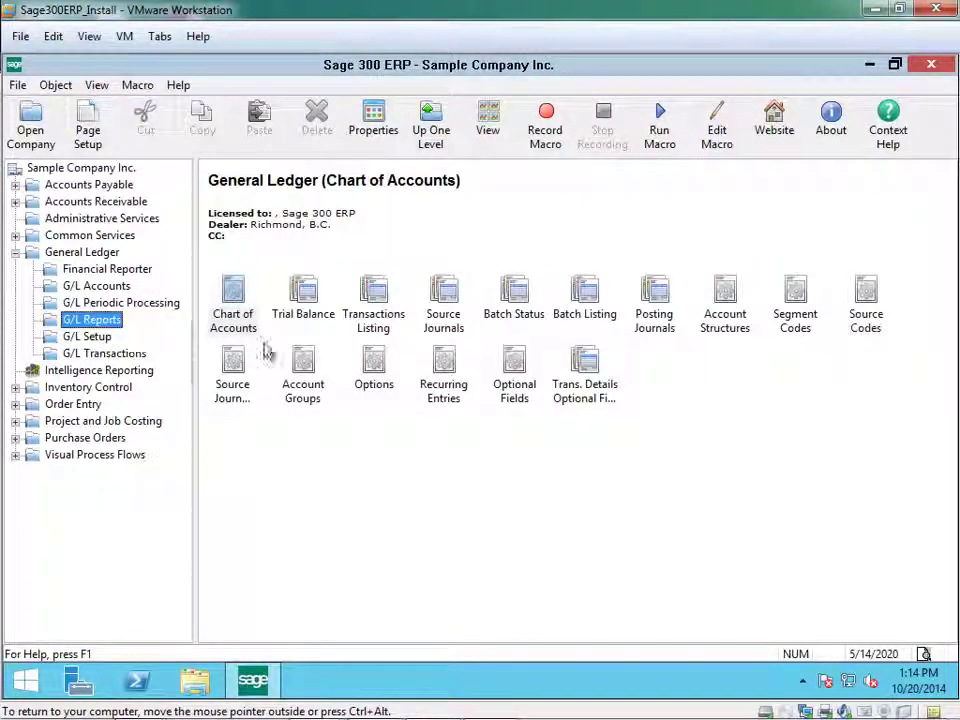
pyautogui.doubleClick(516, 294)
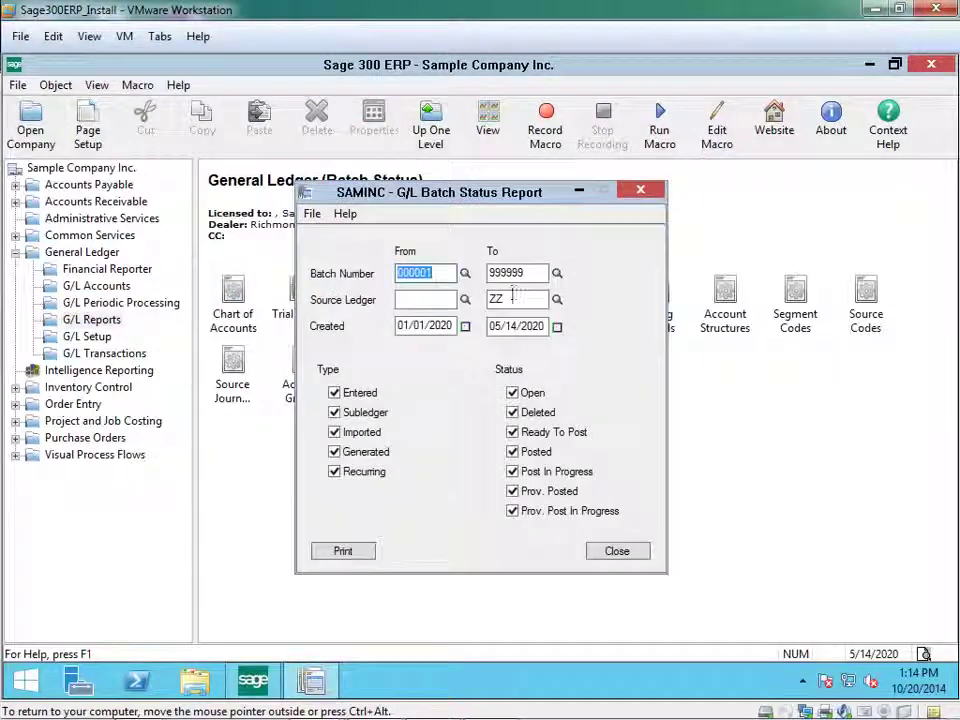
pyautogui.click(17, 85)
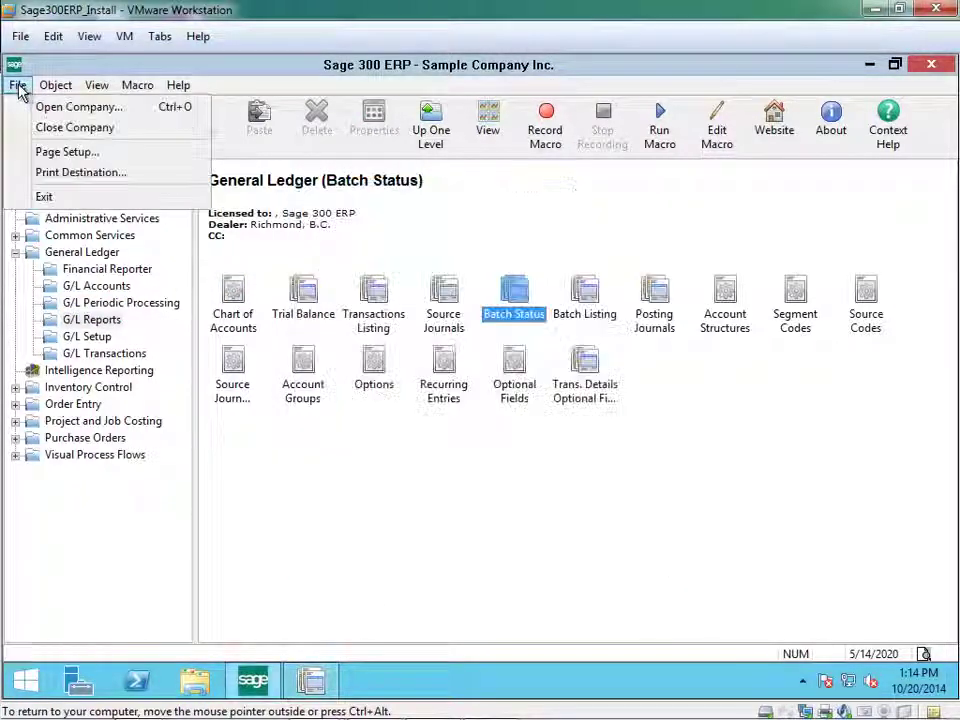
pyautogui.click(84, 173)
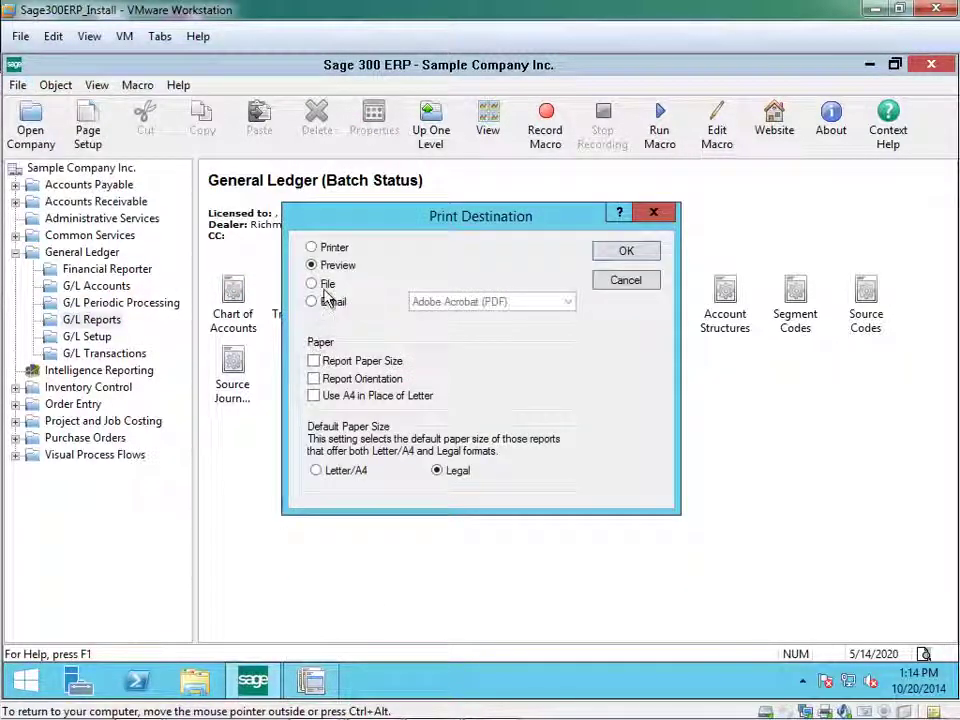
pyautogui.click(620, 252)
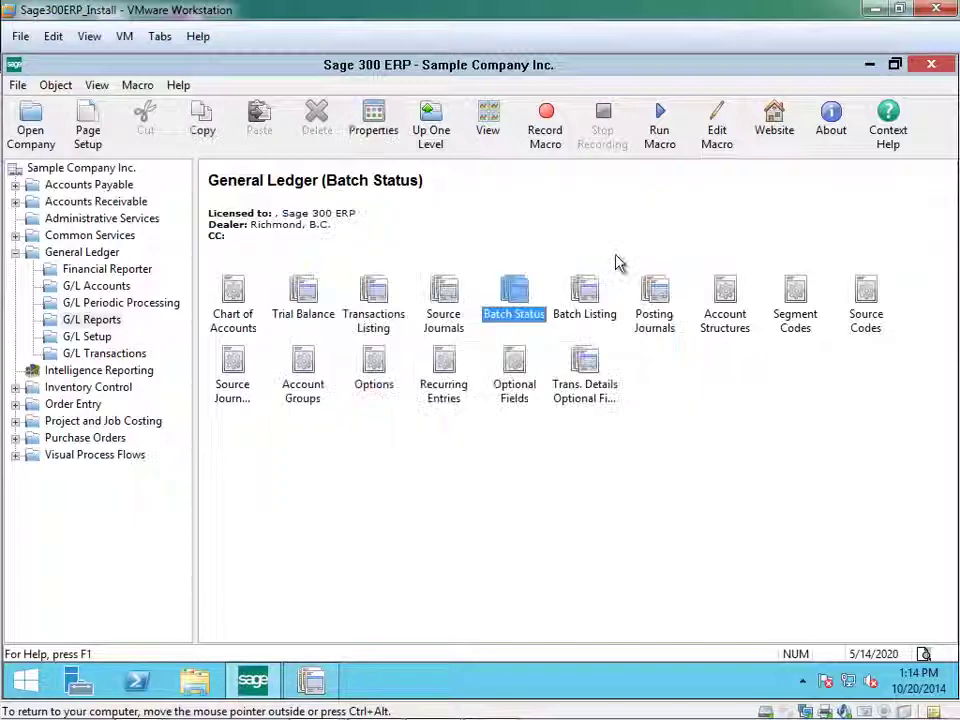
pyautogui.click(311, 681)
# - Preview the batch status report and find batch 000225, CLOSING ENTRIES for 2020, on the last page
pyautogui.click(356, 554)
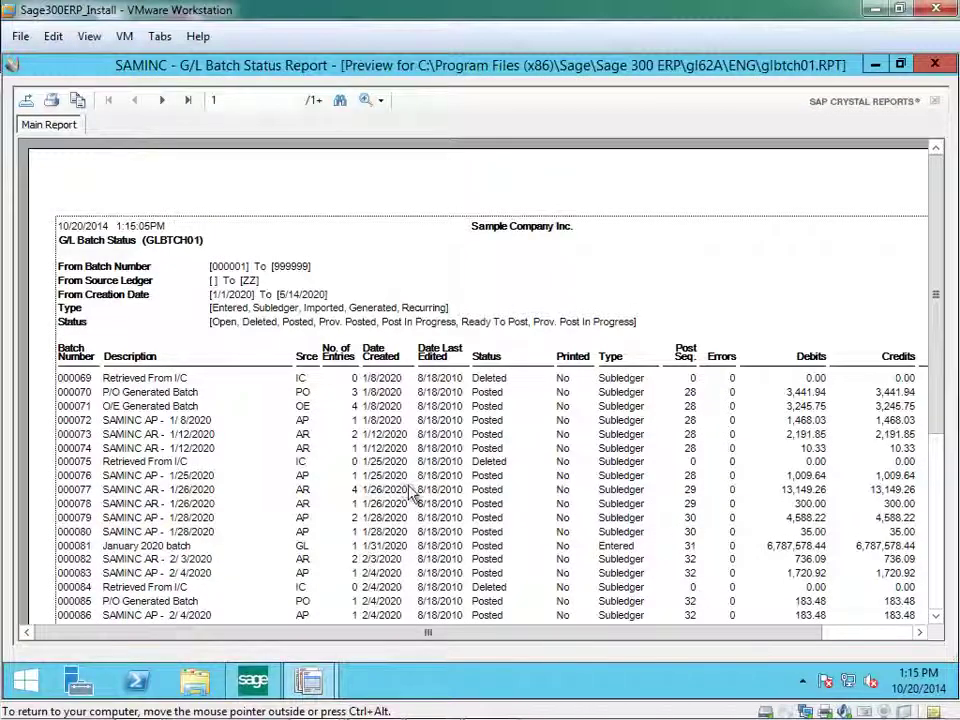
pyautogui.scroll(-5, 410, 493)
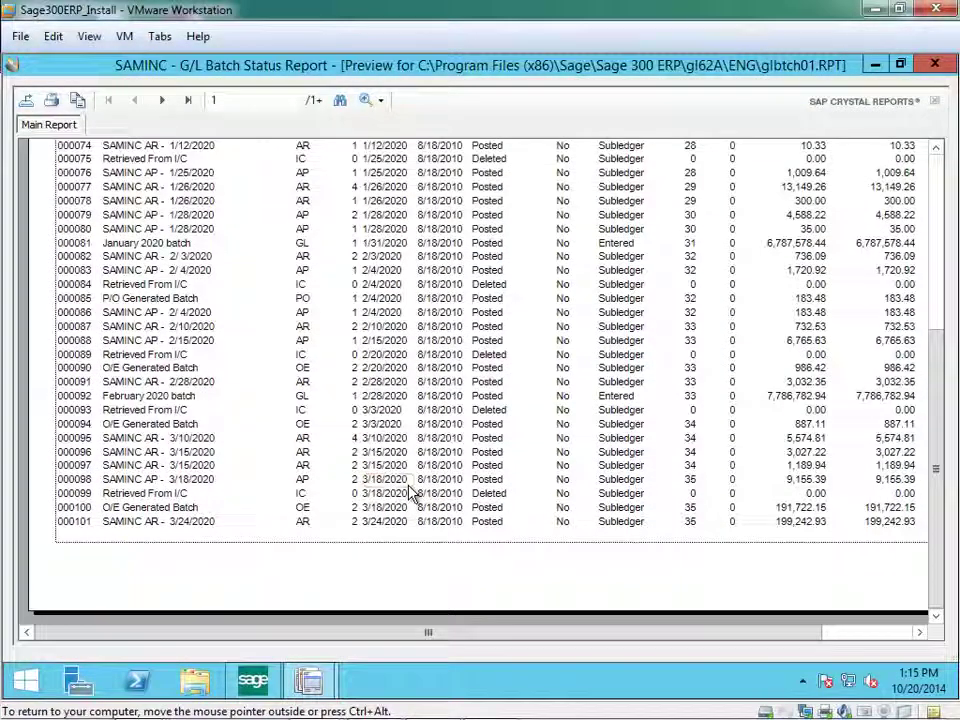
pyautogui.scroll(4, 410, 493)
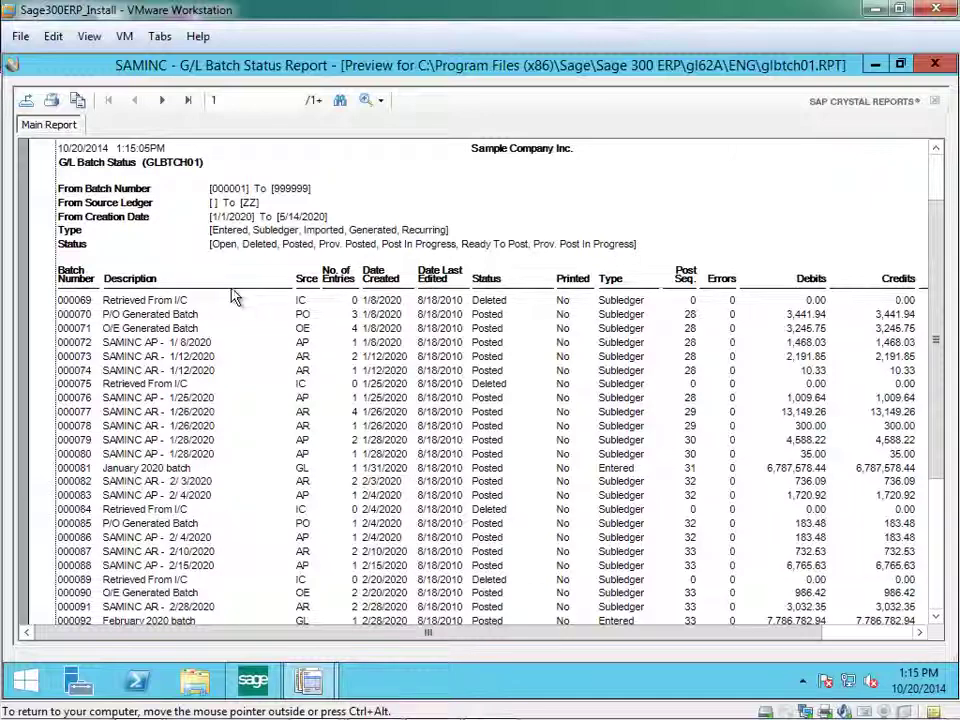
pyautogui.click(187, 100)
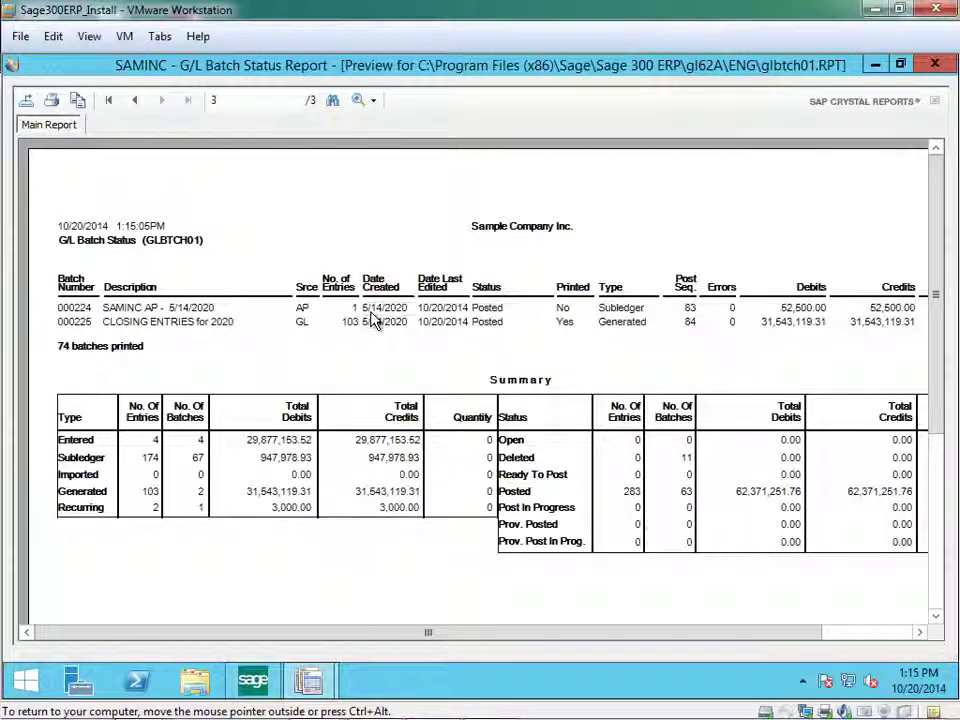
pyautogui.click(74, 328)
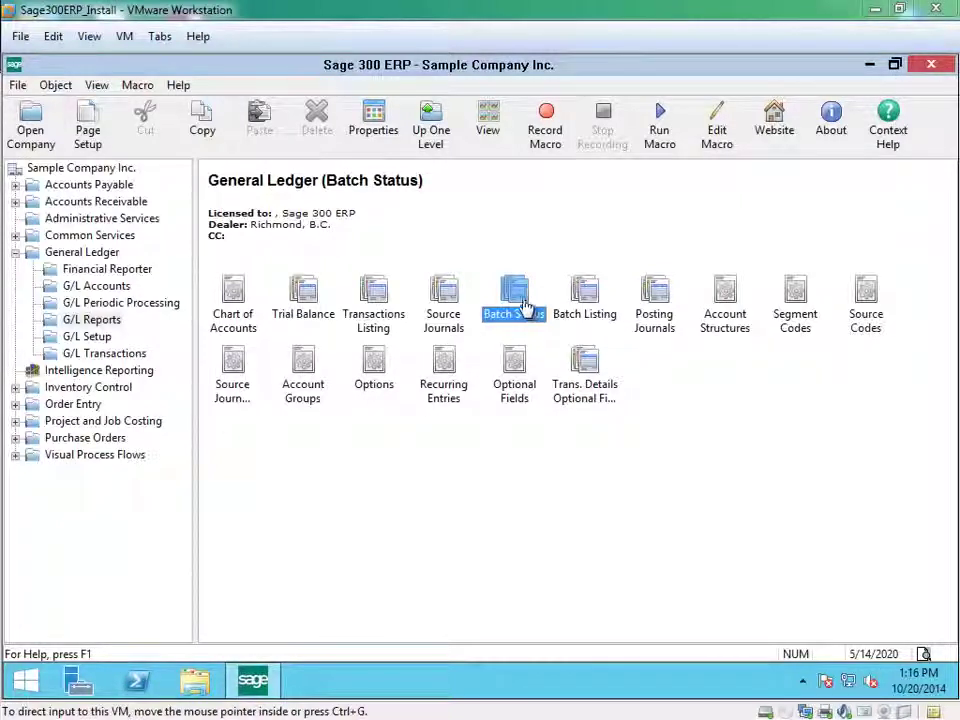
# - Reopen Batch Status and pick batch 000225 as the starting batch via the finder
pyautogui.click(523, 304)
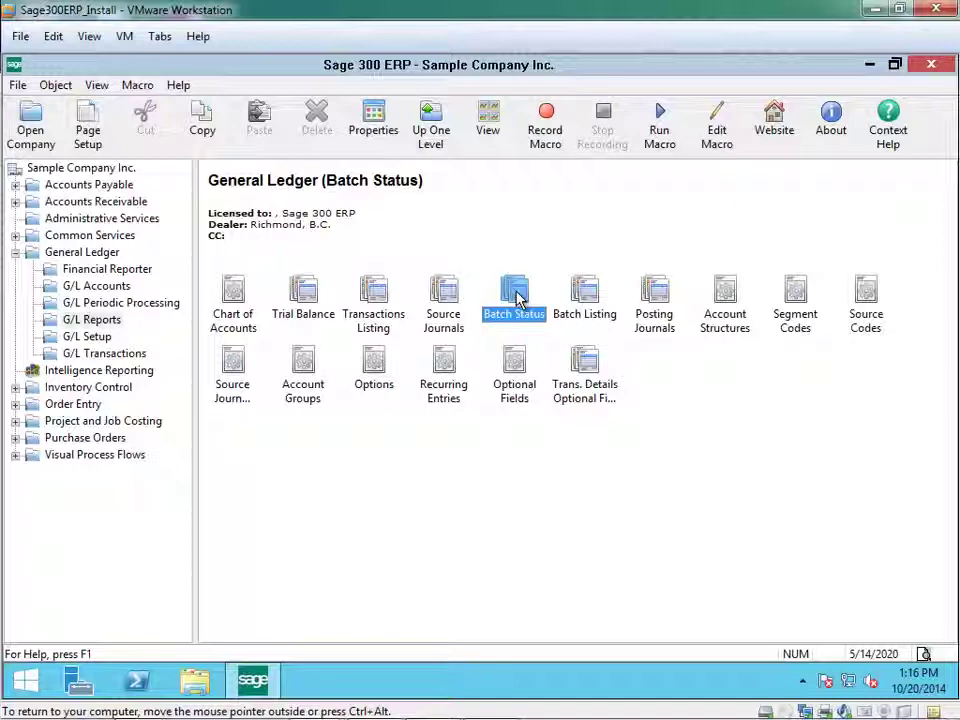
pyautogui.doubleClick(518, 298)
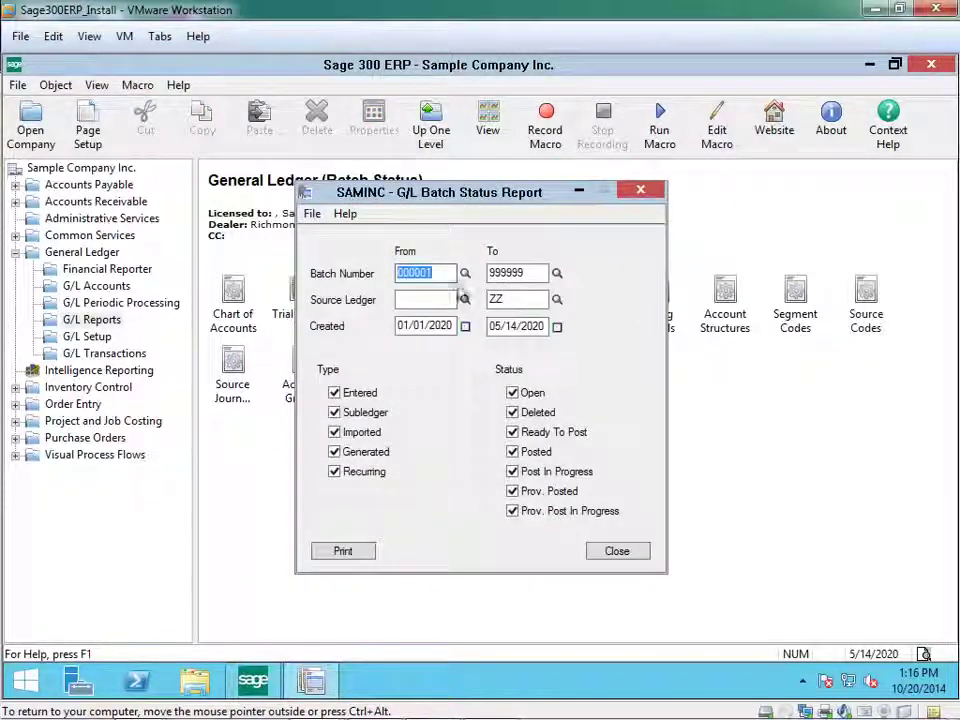
pyautogui.click(465, 275)
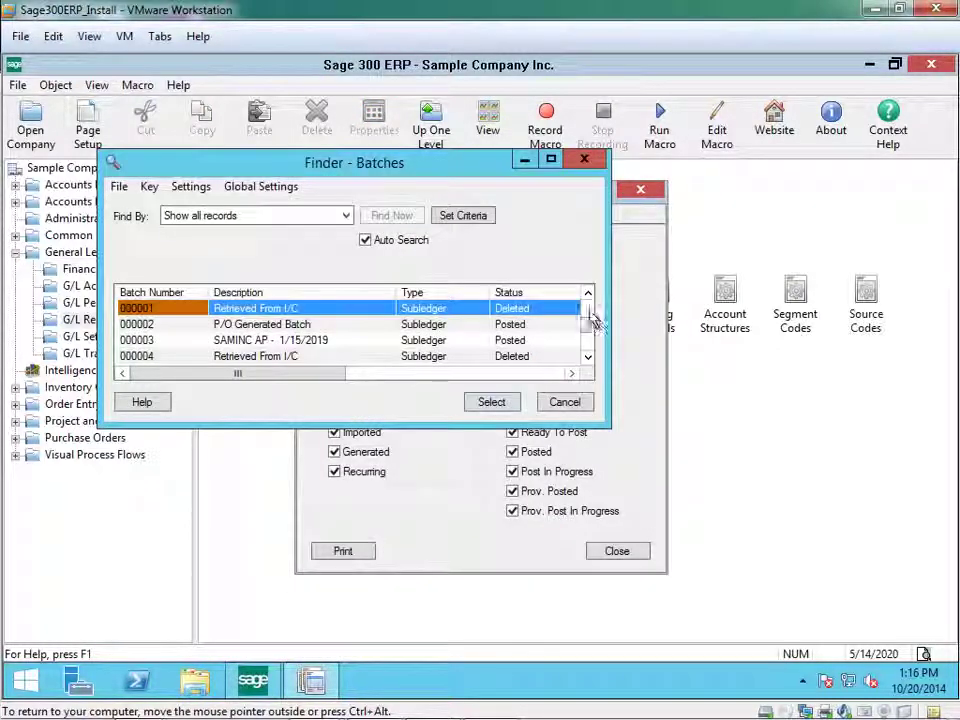
pyautogui.click(588, 358)
pyautogui.click(588, 358)
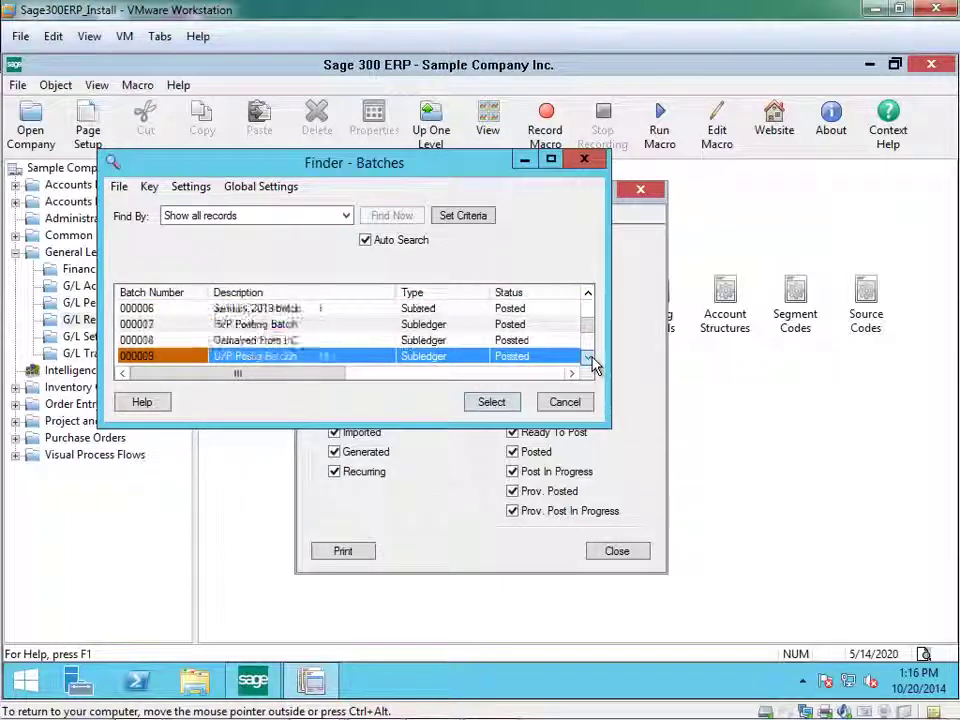
pyautogui.click(590, 363)
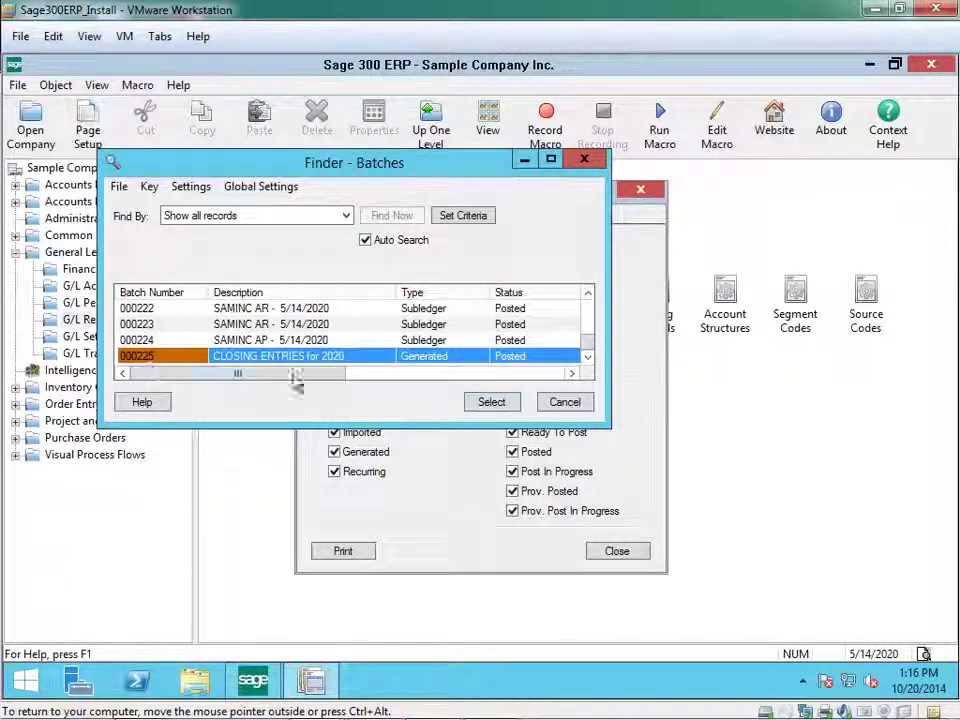
pyautogui.click(491, 402)
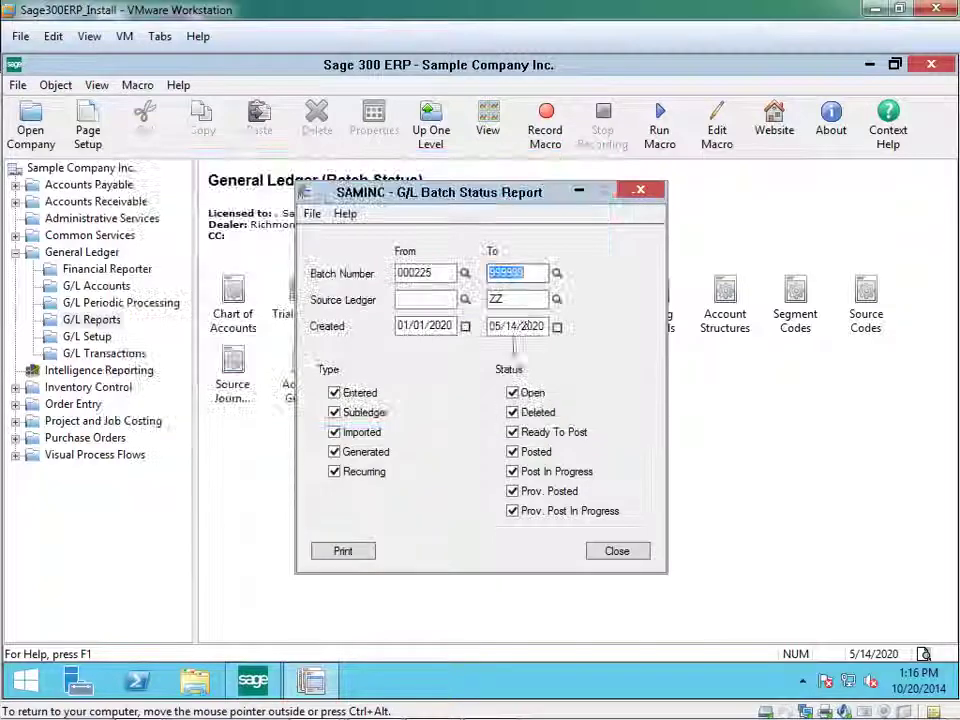
# - Set the ending batch to 000225 too, preview the one-batch report, and close it
pyautogui.doubleClick(415, 273)
pyautogui.rightClick(412, 276)
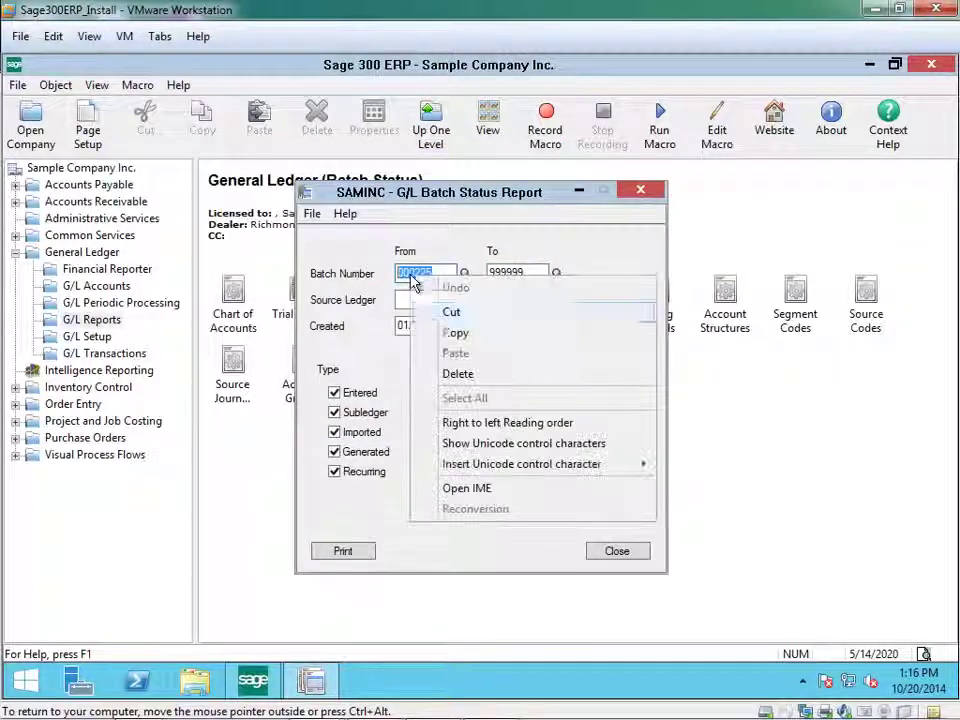
pyautogui.click(455, 336)
pyautogui.doubleClick(536, 274)
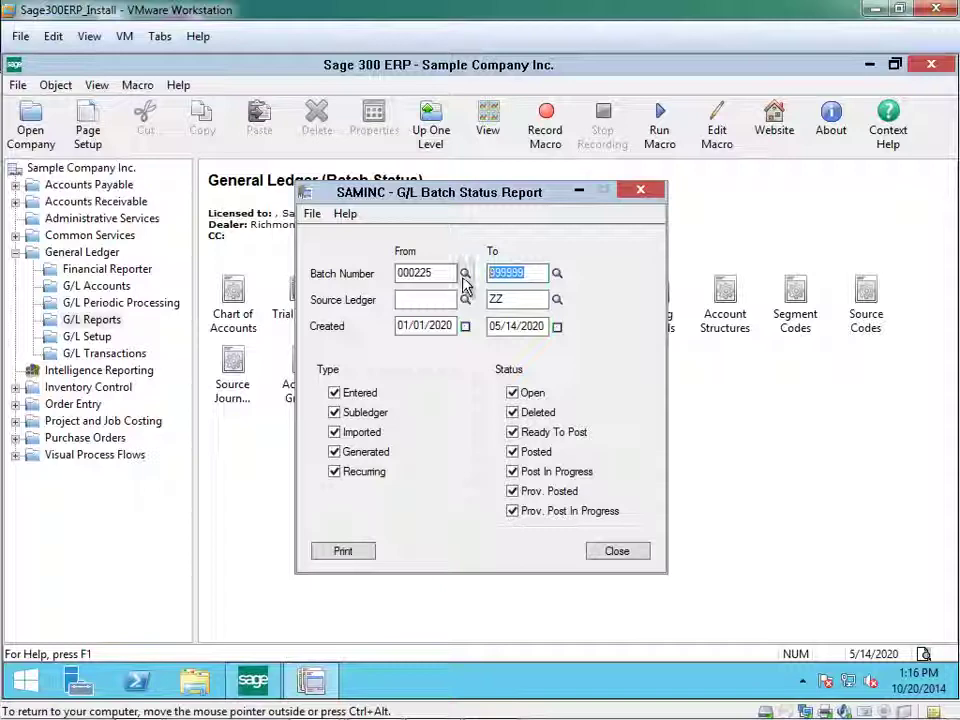
pyautogui.hotkey('ctrl', 'v')
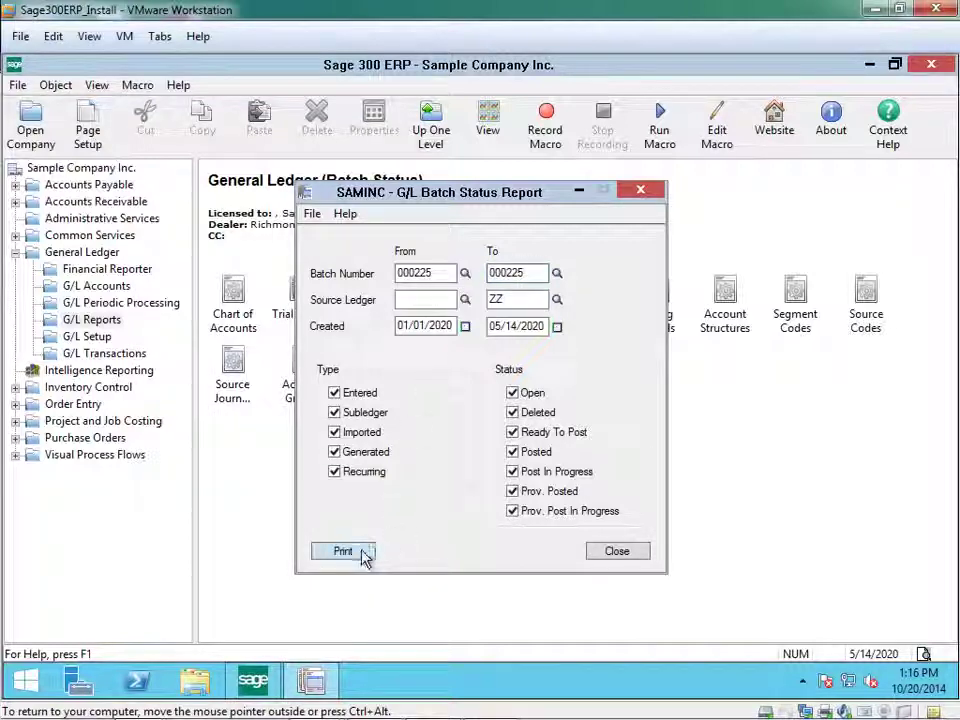
pyautogui.click(366, 553)
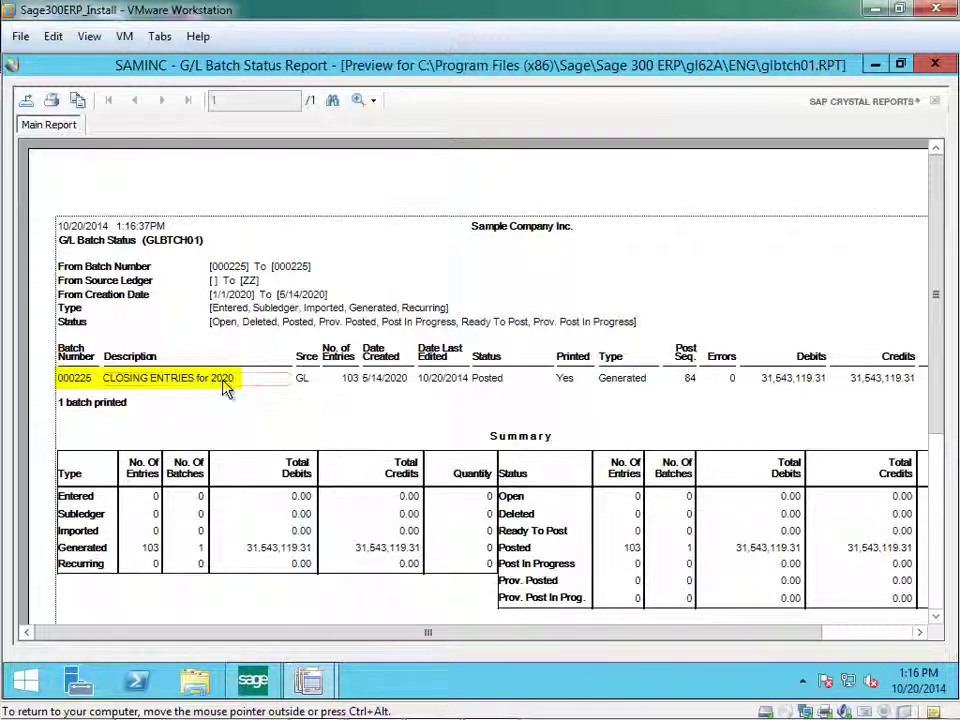
pyautogui.click(934, 64)
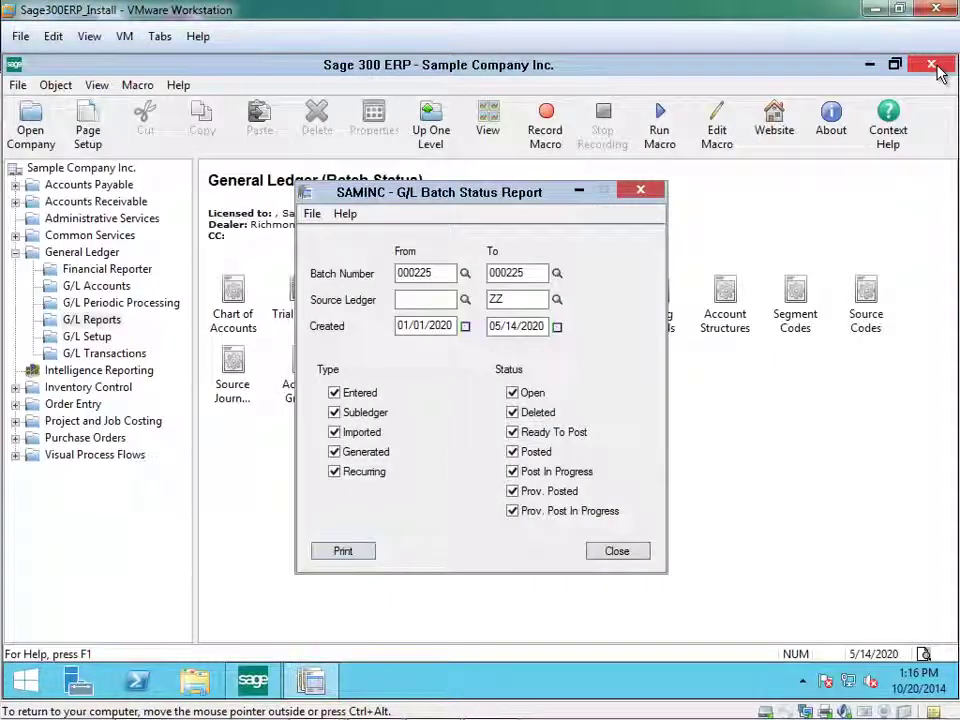
# - Preview the G/L Posting Journal starting from posting sequence 84
pyautogui.click(616, 553)
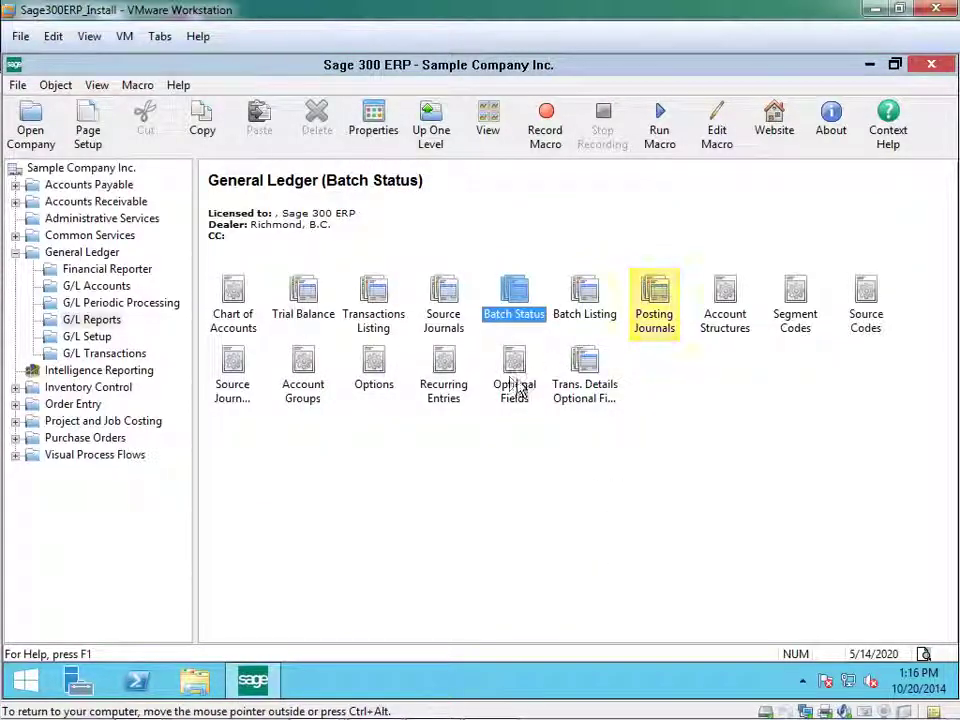
pyautogui.doubleClick(650, 295)
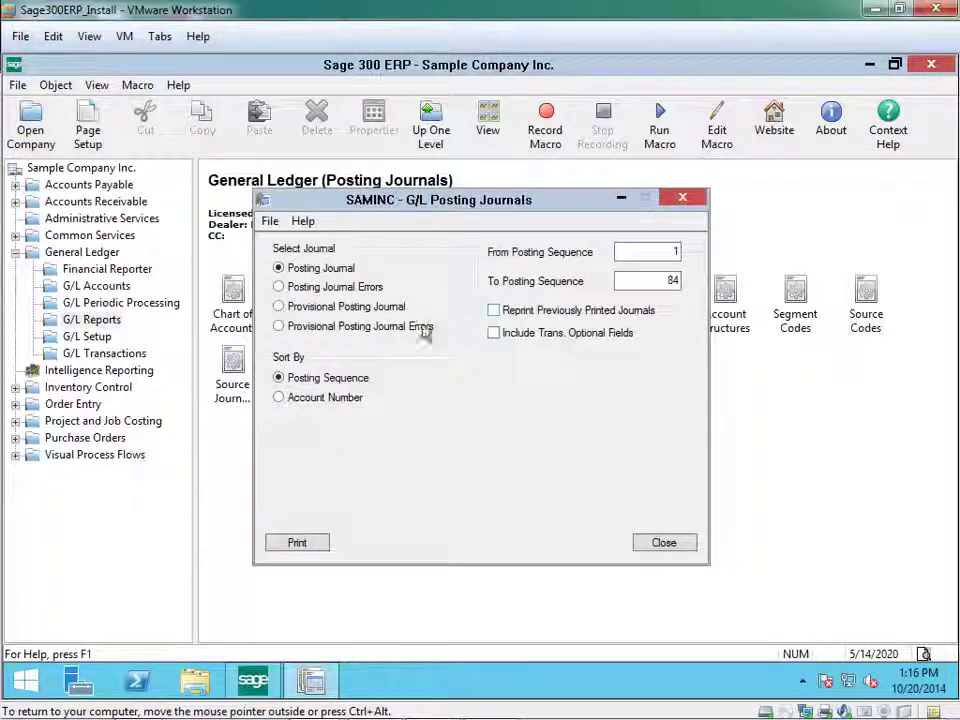
pyautogui.doubleClick(675, 252)
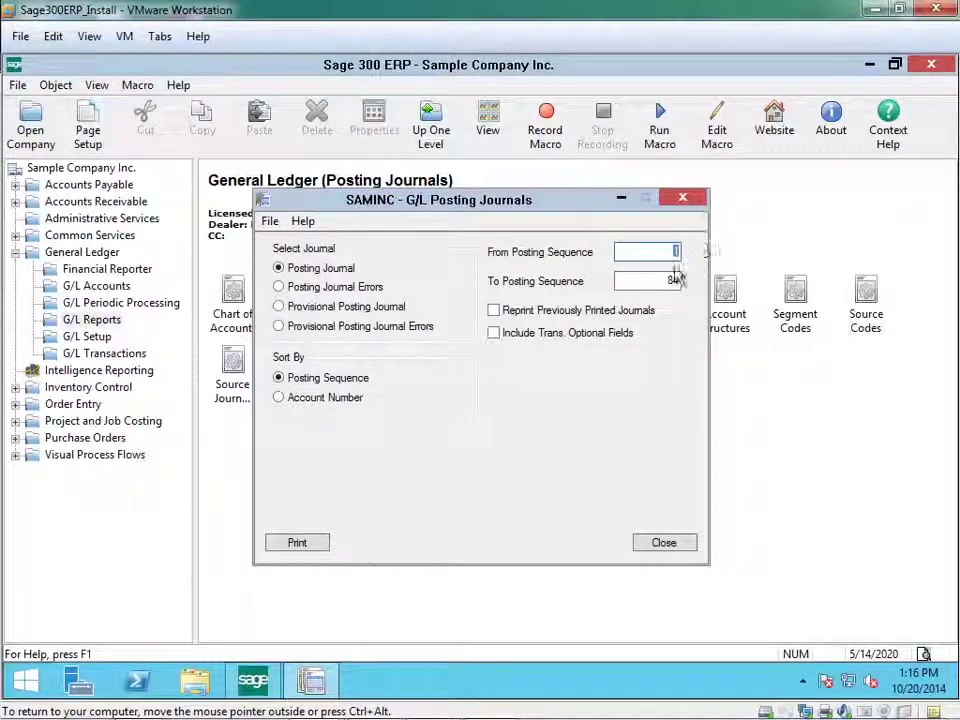
pyautogui.write('84')
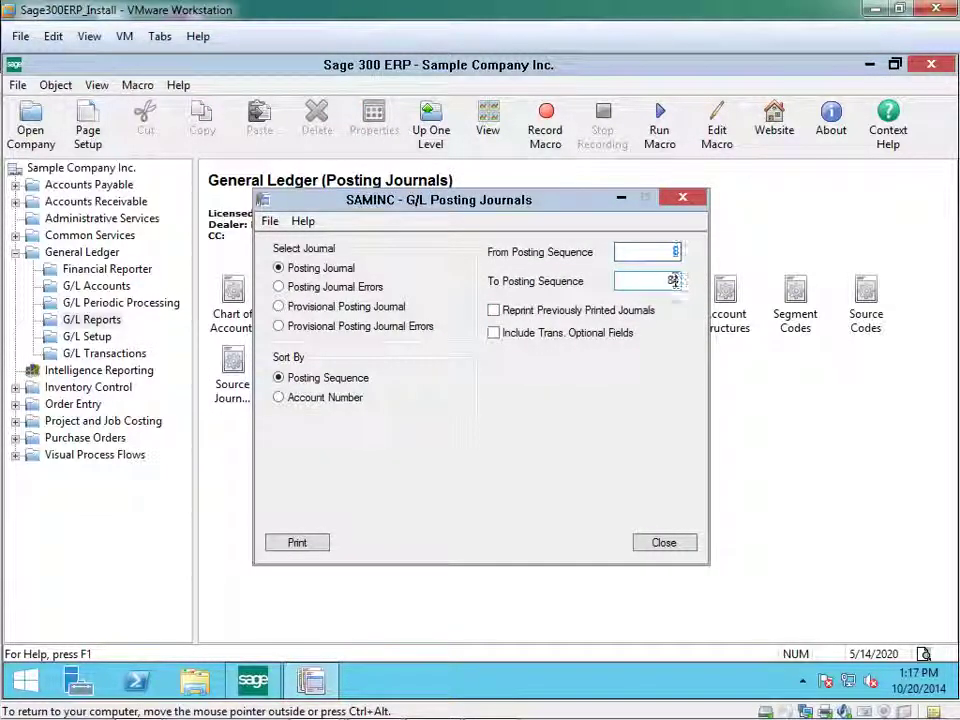
pyautogui.click(313, 552)
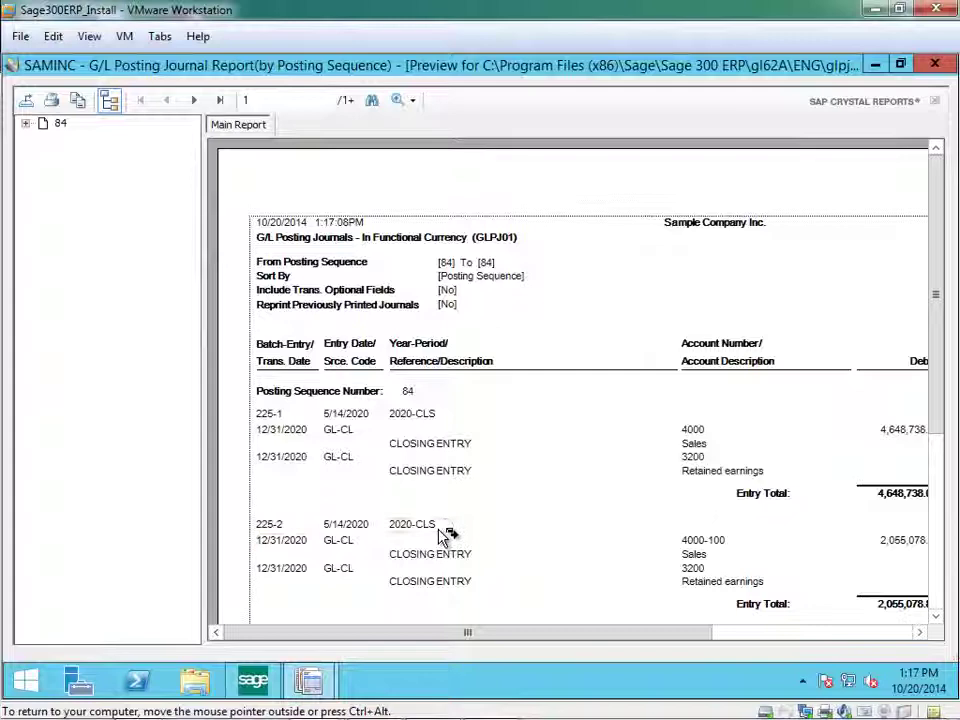
# - Review batch 225's closing entries on the journal's last page, then close the preview and settings
pyautogui.scroll(-3, 440, 533)
pyautogui.moveTo(467, 633); pyautogui.dragTo(600, 643)
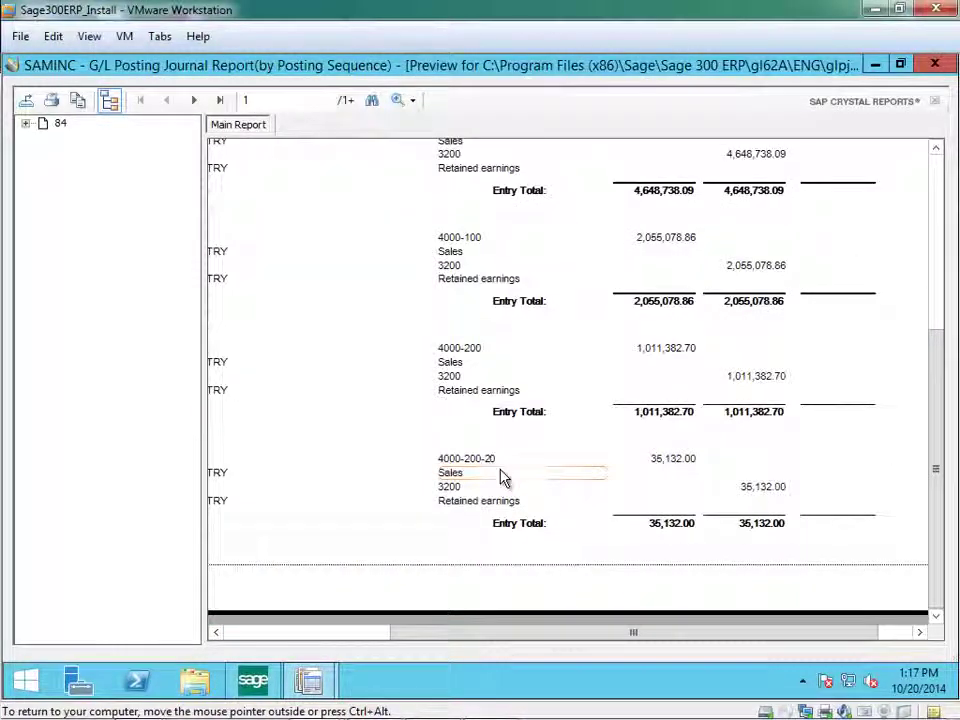
pyautogui.click(220, 100)
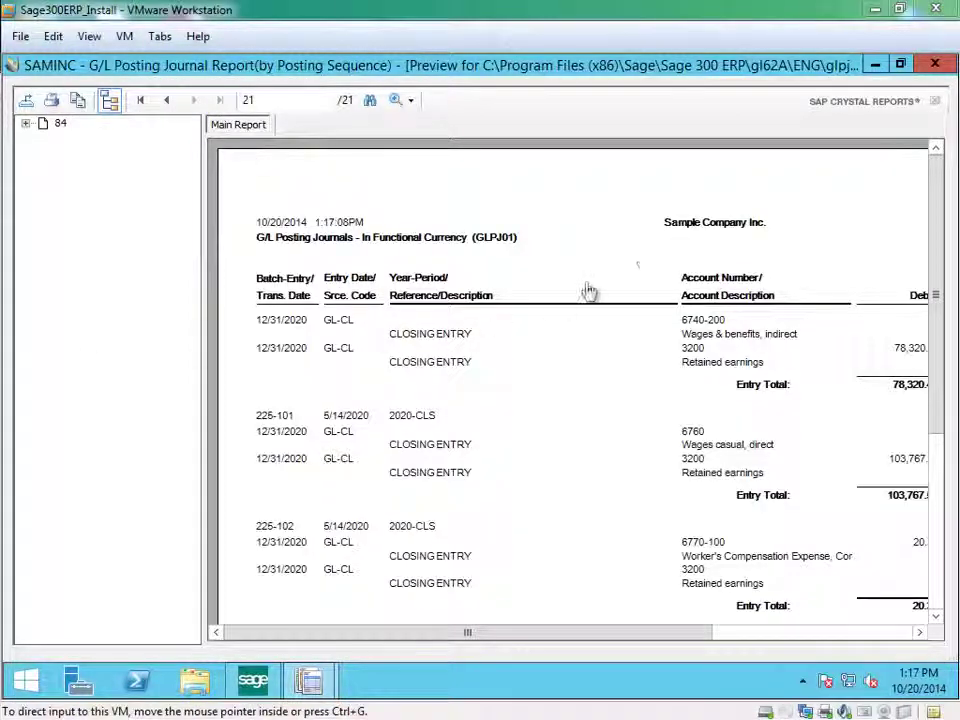
pyautogui.click(934, 65)
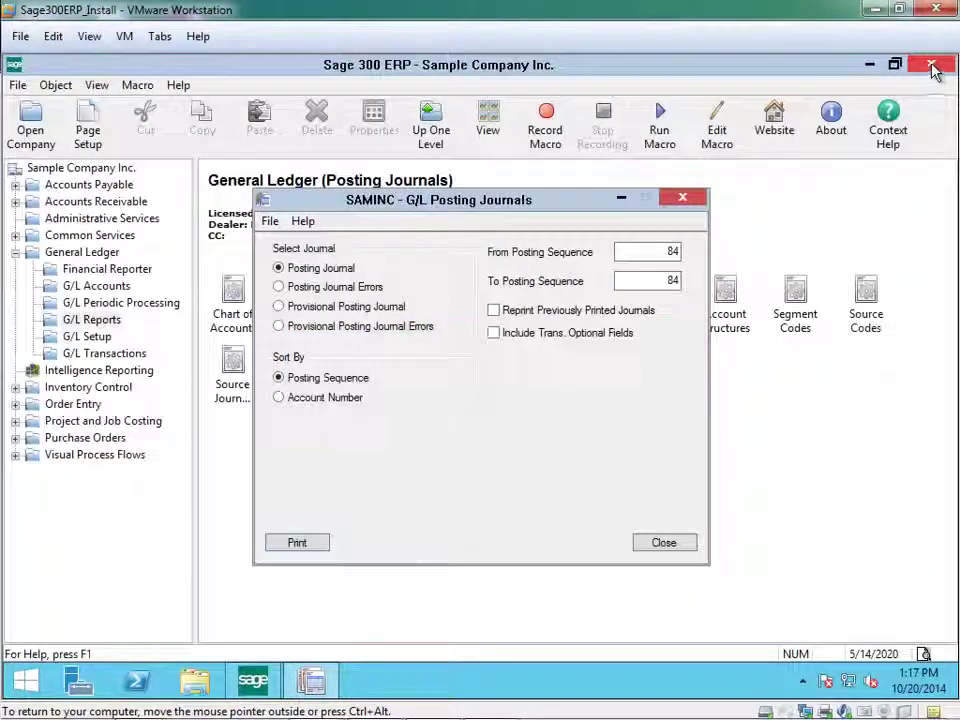
pyautogui.click(664, 542)
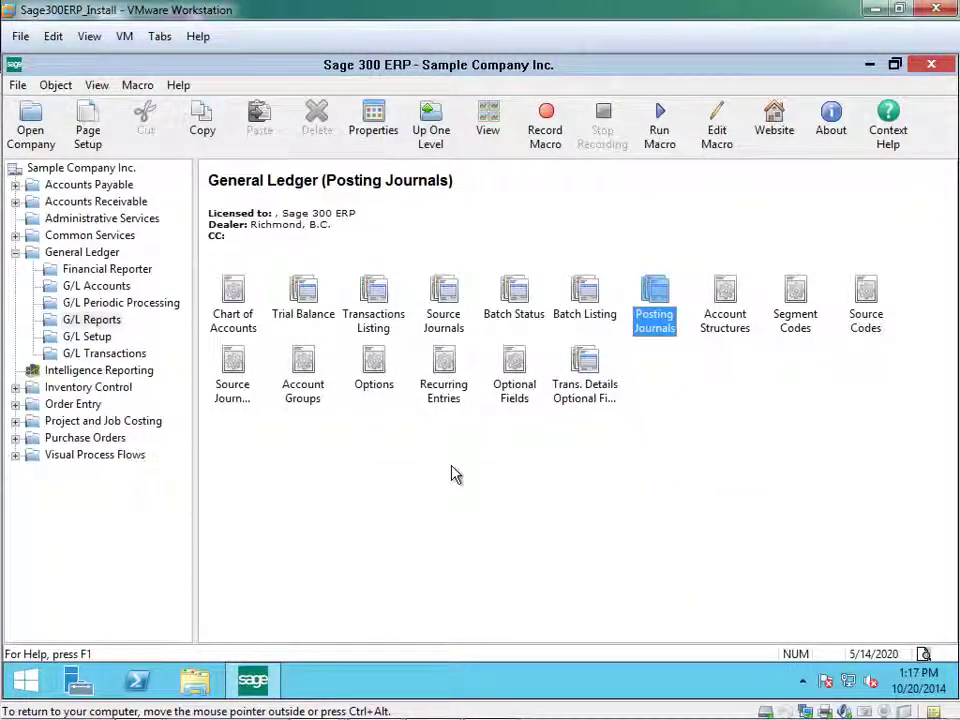